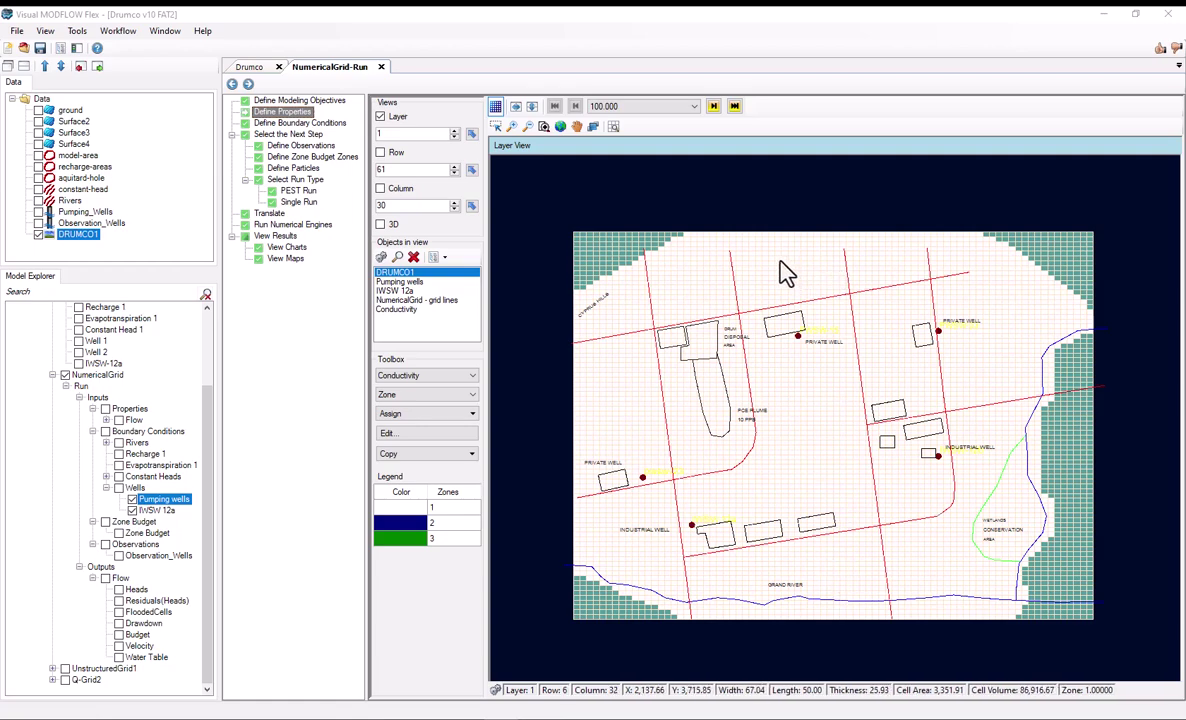
Replace the layer plan view with the row 61 cross-section at vertical exaggeration 40.
{"action": "left_click", "coordinate": [381, 152]}
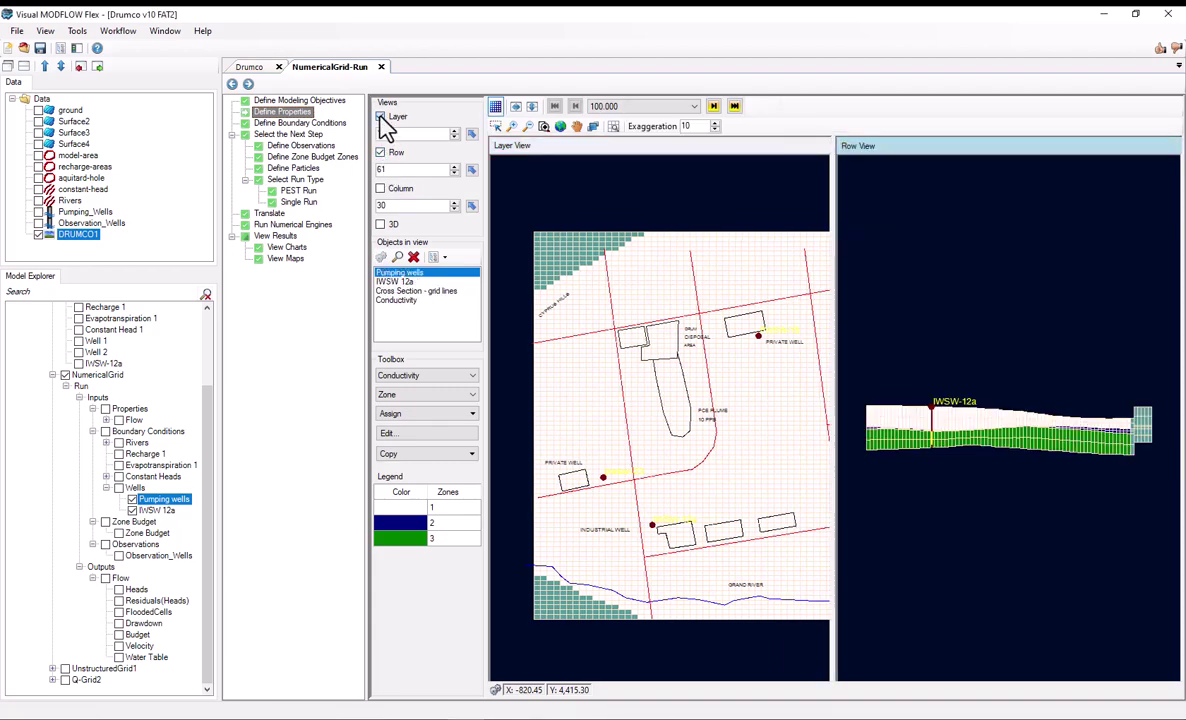
{"action": "left_click", "coordinate": [380, 117]}
{"action": "double_click", "coordinate": [686, 126]}
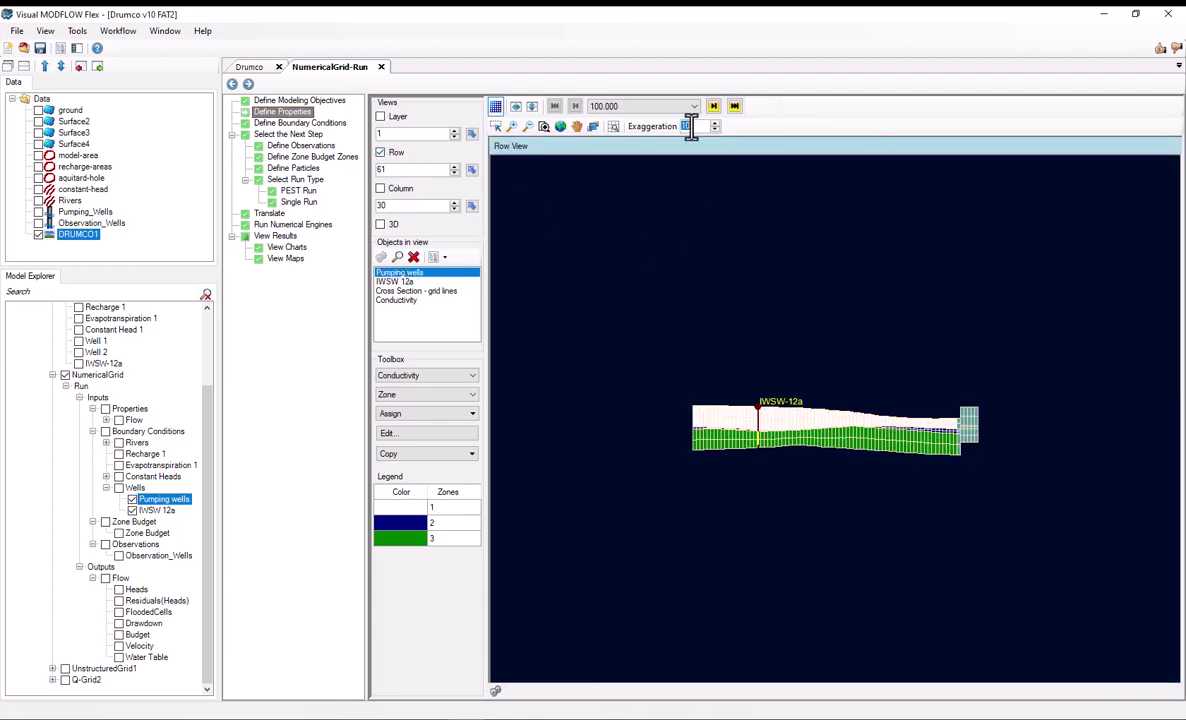
{"action": "type", "text": "40"}
{"action": "key", "text": "Return"}
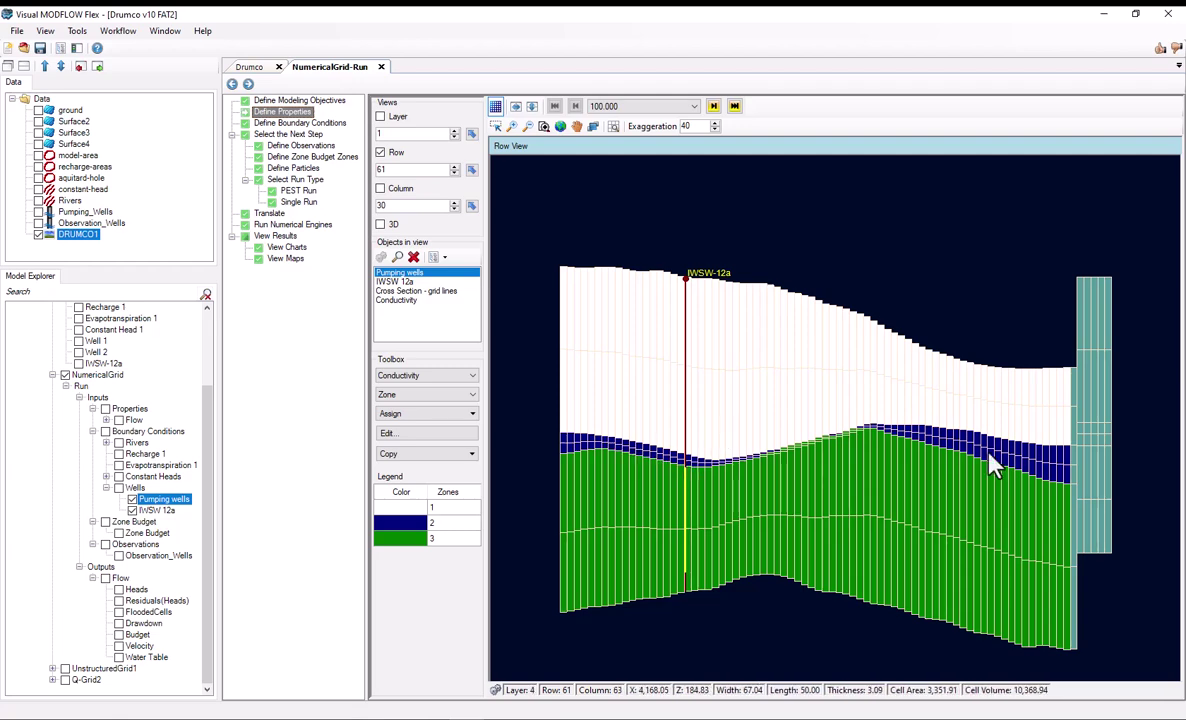
{"action": "scroll", "coordinate": [807, 455], "scroll_direction": "up", "scroll_amount": 3}
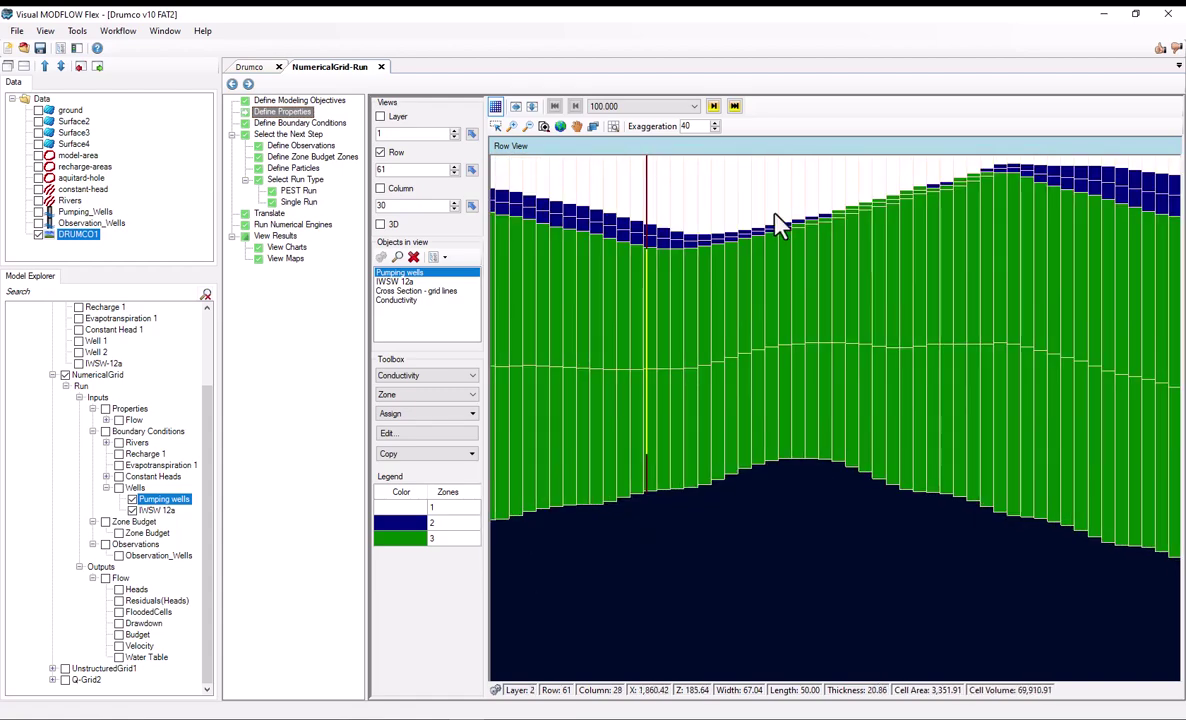
{"action": "scroll", "coordinate": [913, 318], "scroll_direction": "down", "scroll_amount": 3}
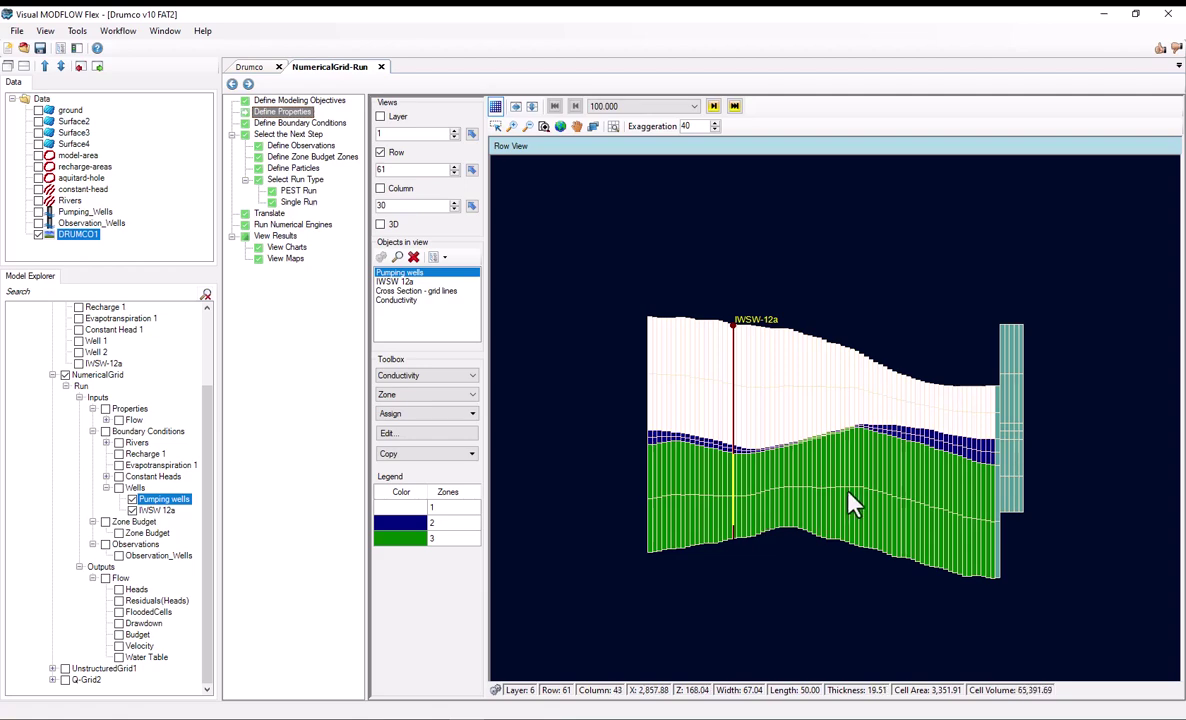
Switch to Define Boundary Conditions and change the grid colour to black.
{"action": "left_click", "coordinate": [323, 124]}
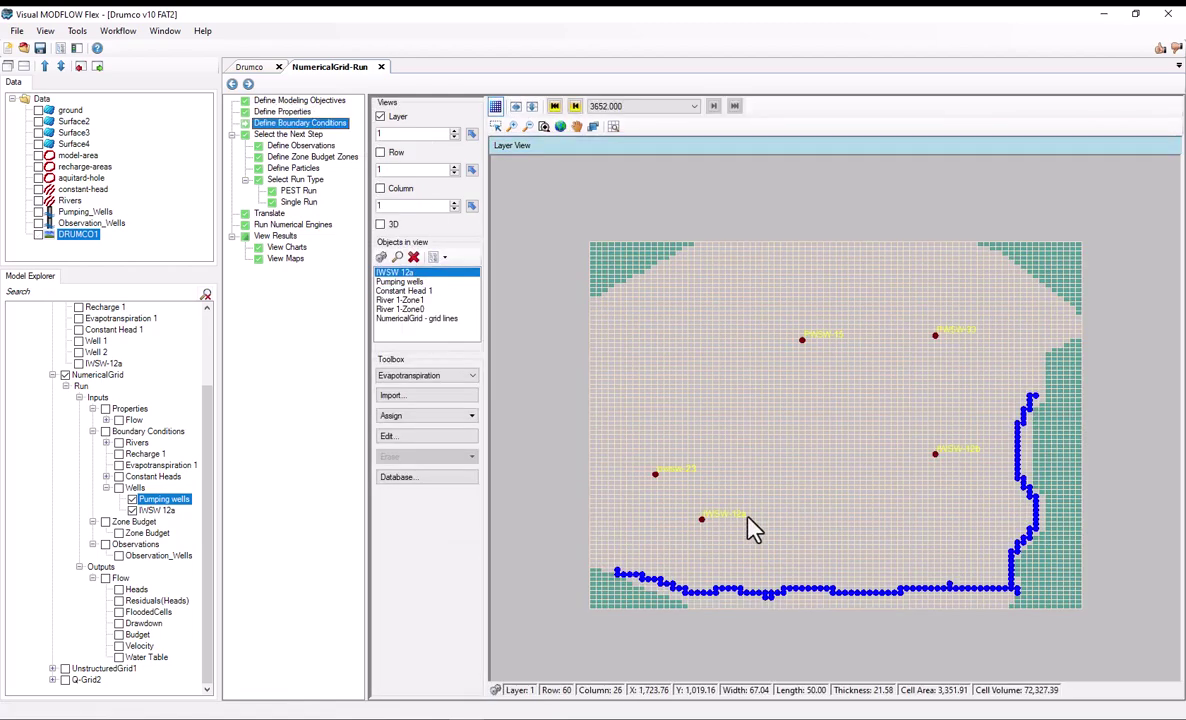
{"action": "scroll", "coordinate": [705, 540], "scroll_direction": "up", "scroll_amount": 2}
{"action": "scroll", "coordinate": [755, 503], "scroll_direction": "down", "scroll_amount": 3}
{"action": "right_click", "coordinate": [782, 470]}
{"action": "left_click", "coordinate": [818, 478]}
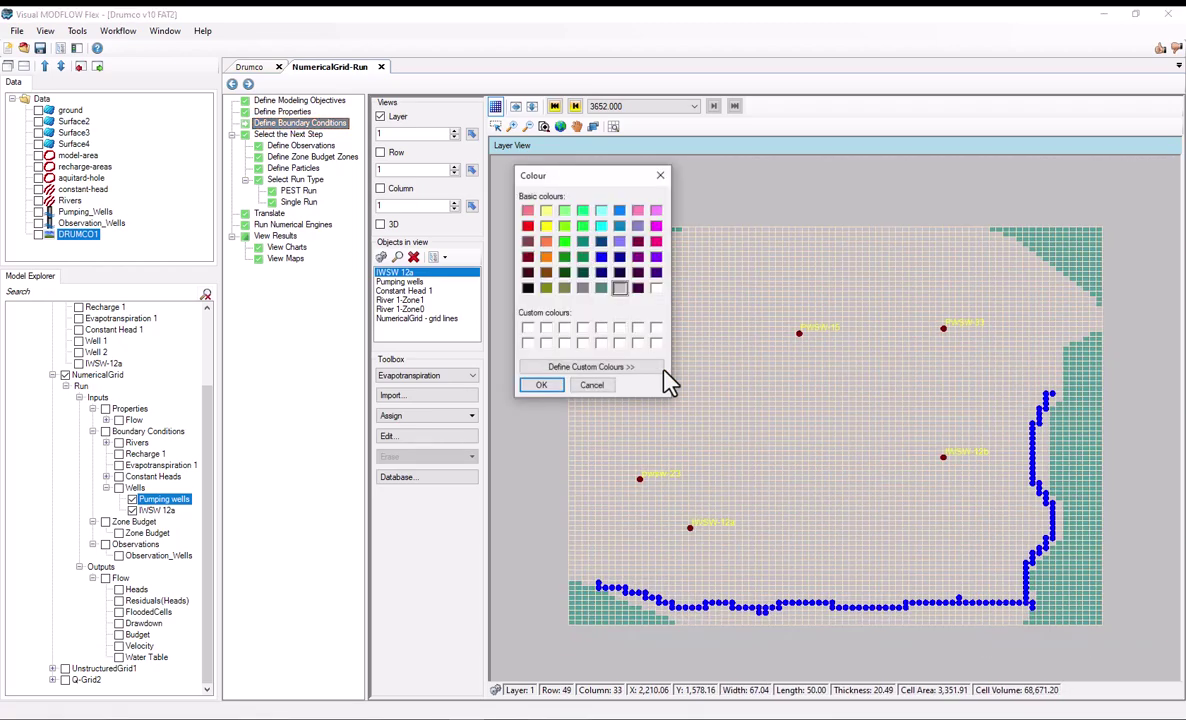
{"action": "left_click", "coordinate": [528, 289]}
{"action": "left_click", "coordinate": [541, 385]}
Hide the wells, show constant-head cells on a deeper layer, then open the simulated heads map.
{"action": "scroll", "coordinate": [736, 548], "scroll_direction": "up", "scroll_amount": 2}
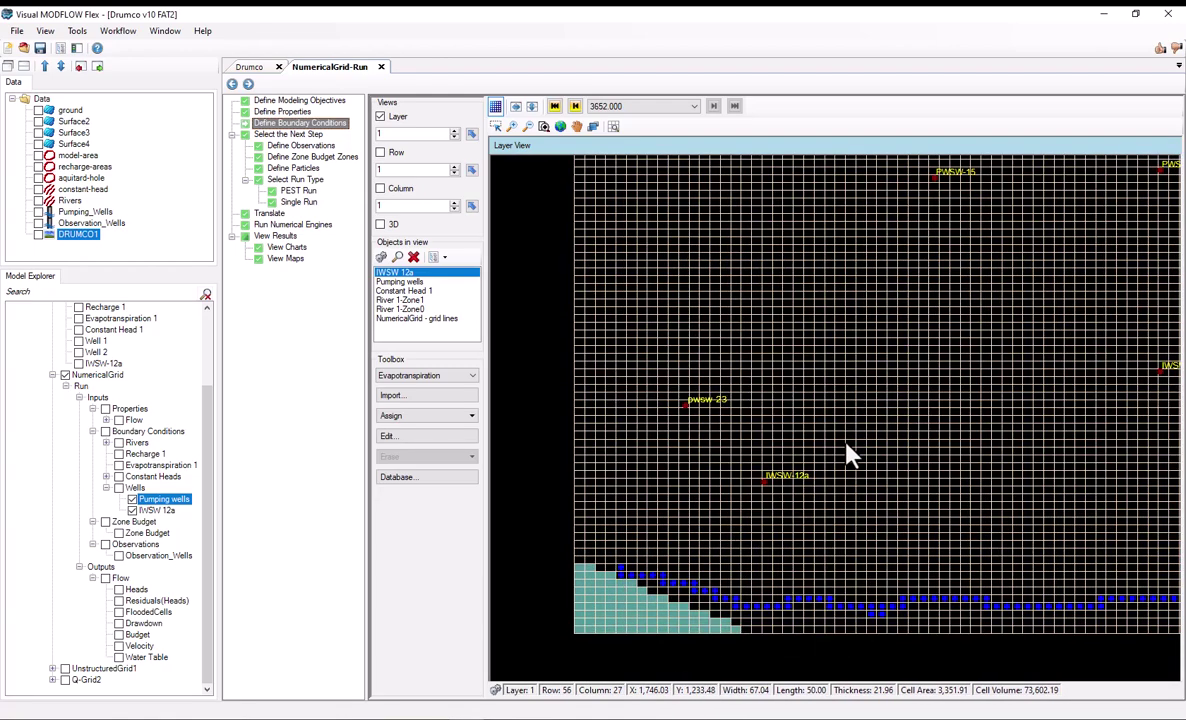
{"action": "scroll", "coordinate": [828, 477], "scroll_direction": "down", "scroll_amount": 2}
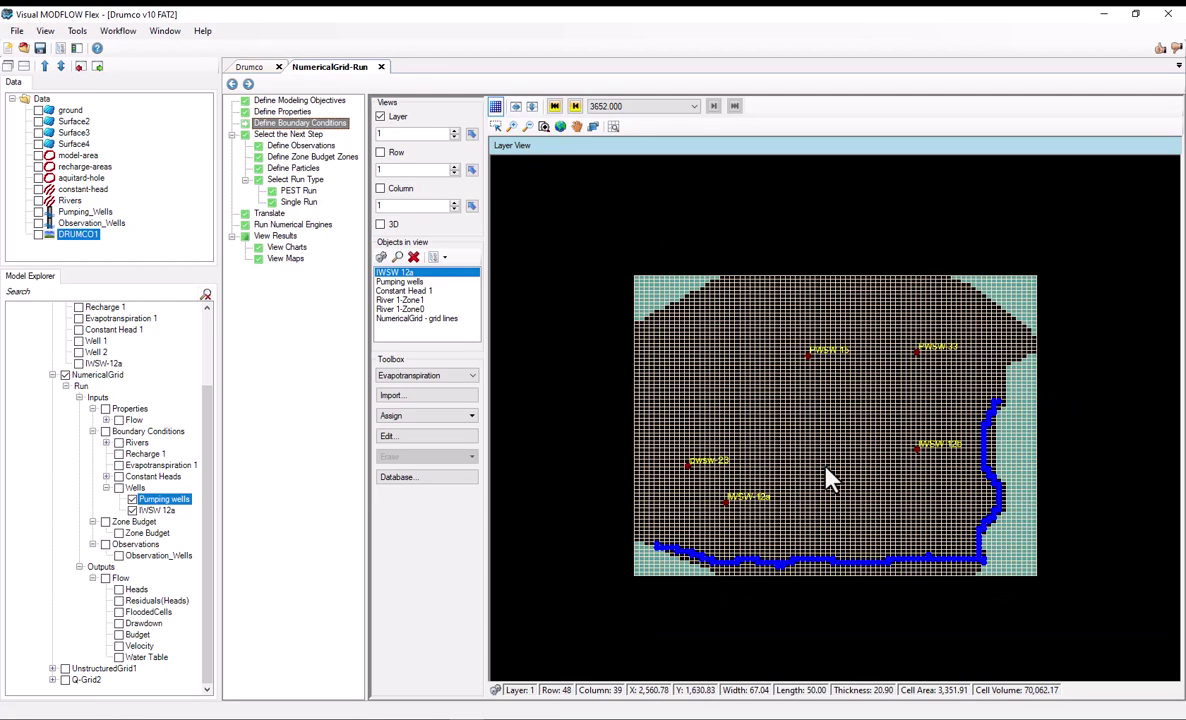
{"action": "scroll", "coordinate": [830, 480], "scroll_direction": "up", "scroll_amount": 1}
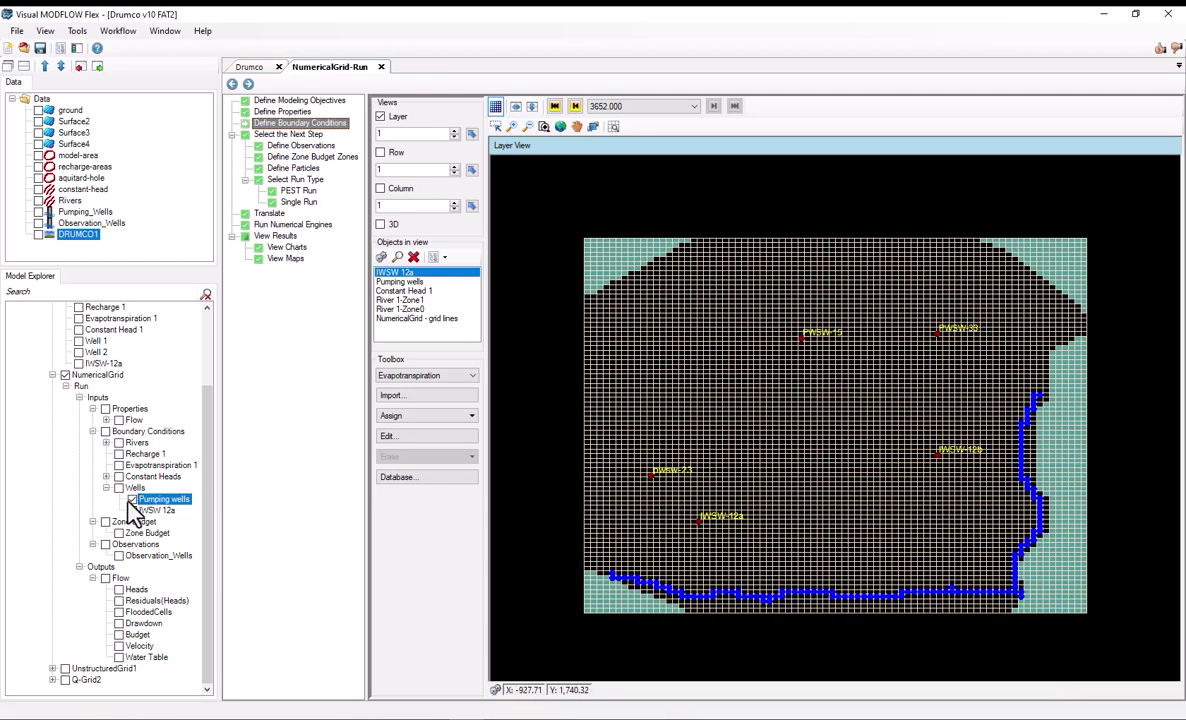
{"action": "left_click", "coordinate": [132, 499]}
{"action": "left_click", "coordinate": [132, 510]}
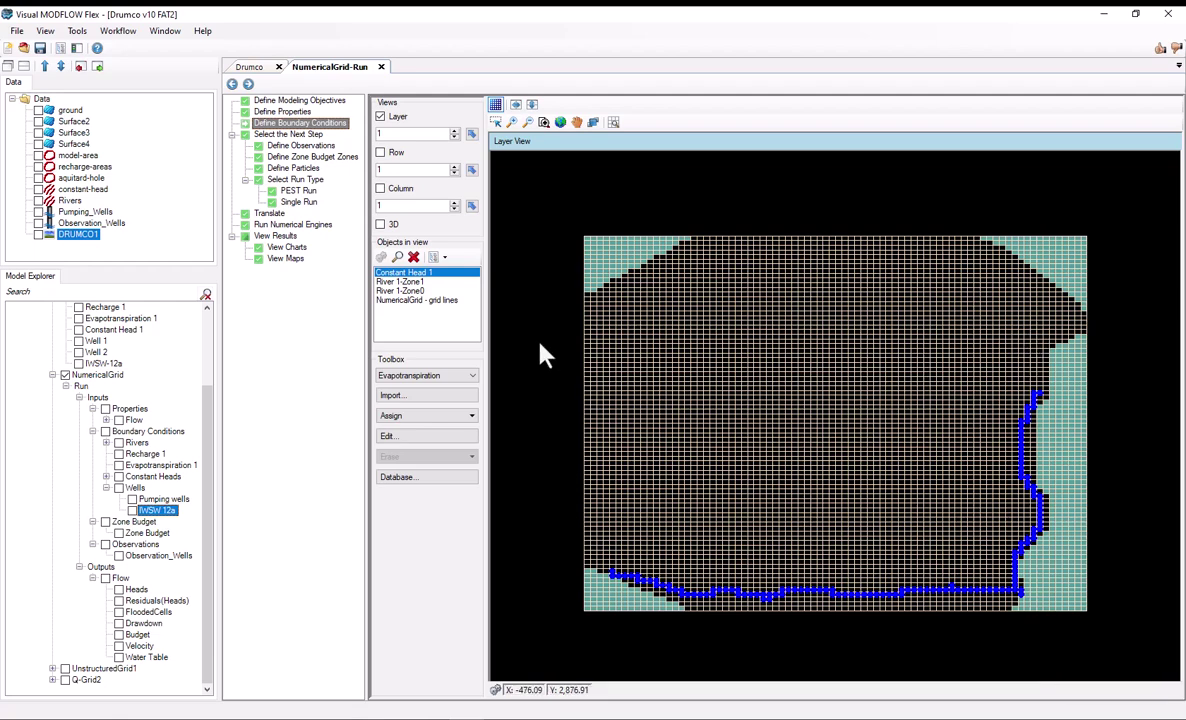
{"action": "left_click", "coordinate": [119, 476]}
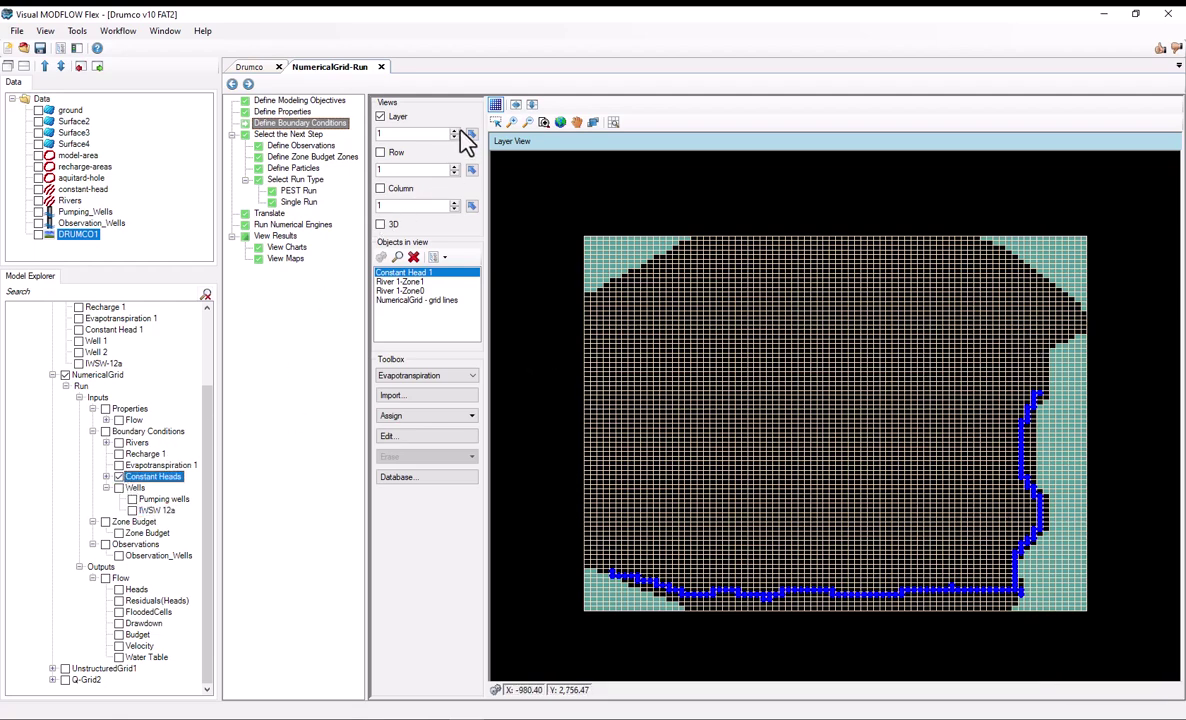
{"action": "left_click", "coordinate": [455, 131]}
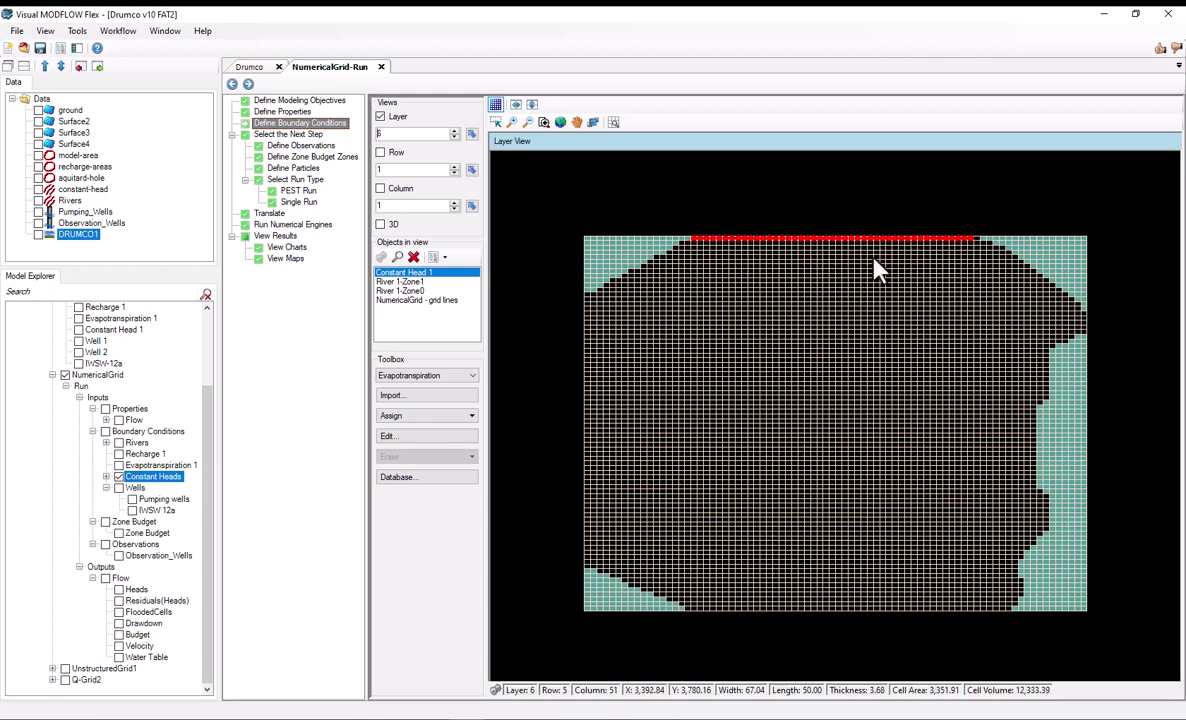
{"action": "left_click", "coordinate": [305, 277]}
{"action": "left_click", "coordinate": [299, 265]}
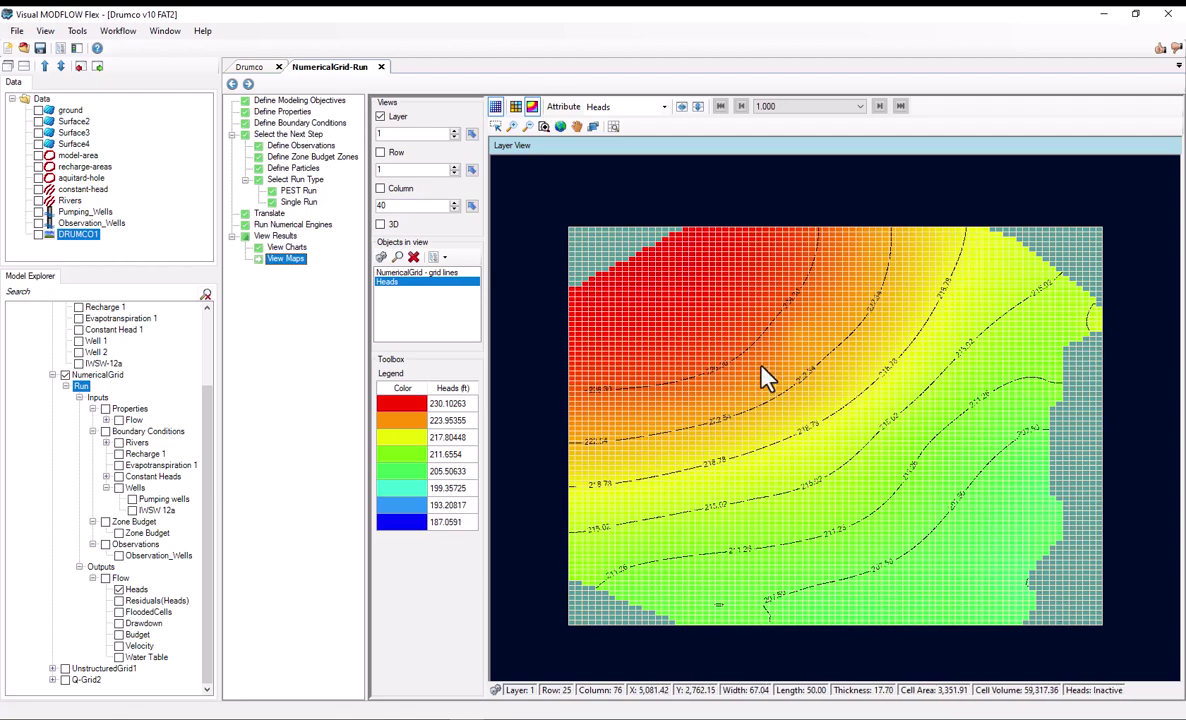
Step the heads map two layers deeper, then review and close the Calibration Dashboard.
{"action": "left_click", "coordinate": [454, 131]}
{"action": "left_click", "coordinate": [454, 131]}
{"action": "left_click", "coordinate": [454, 131]}
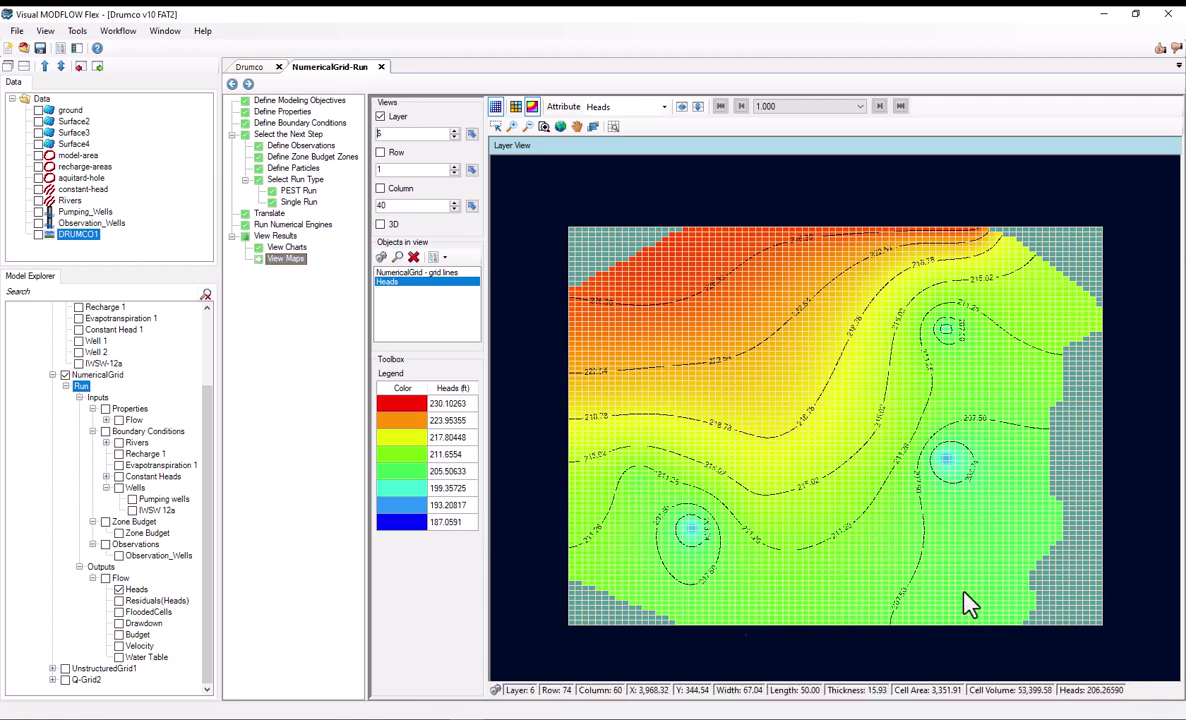
{"action": "left_click", "coordinate": [287, 249]}
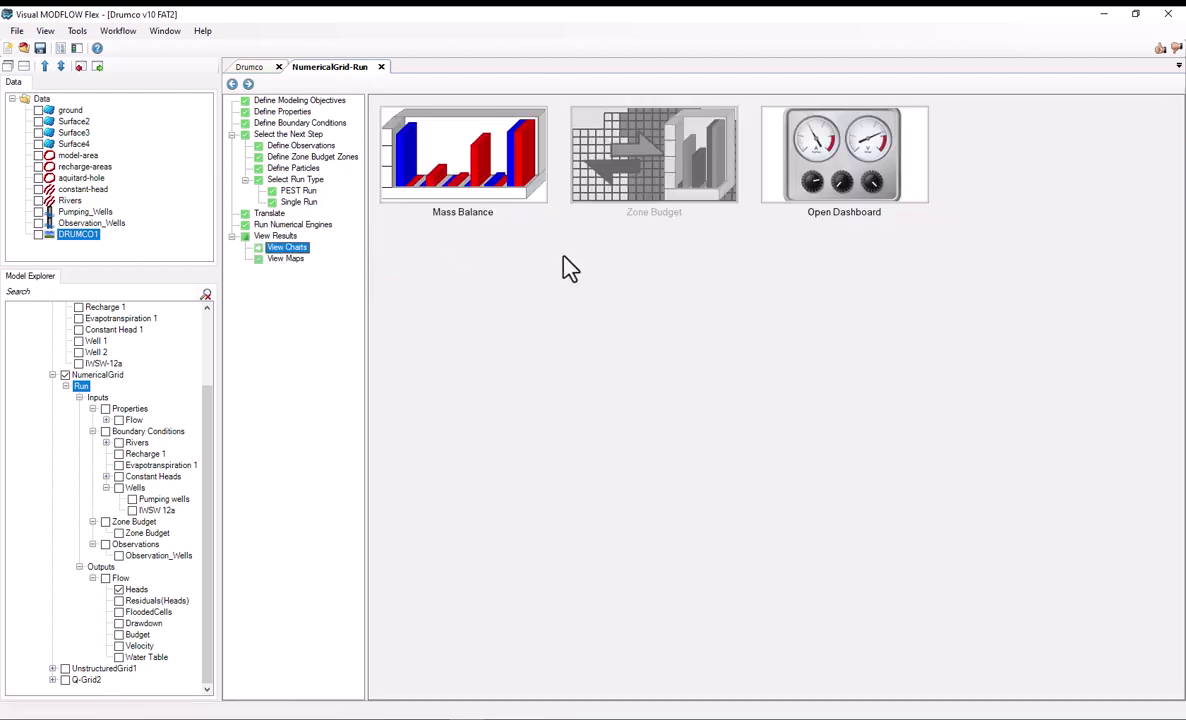
{"action": "left_click", "coordinate": [850, 205]}
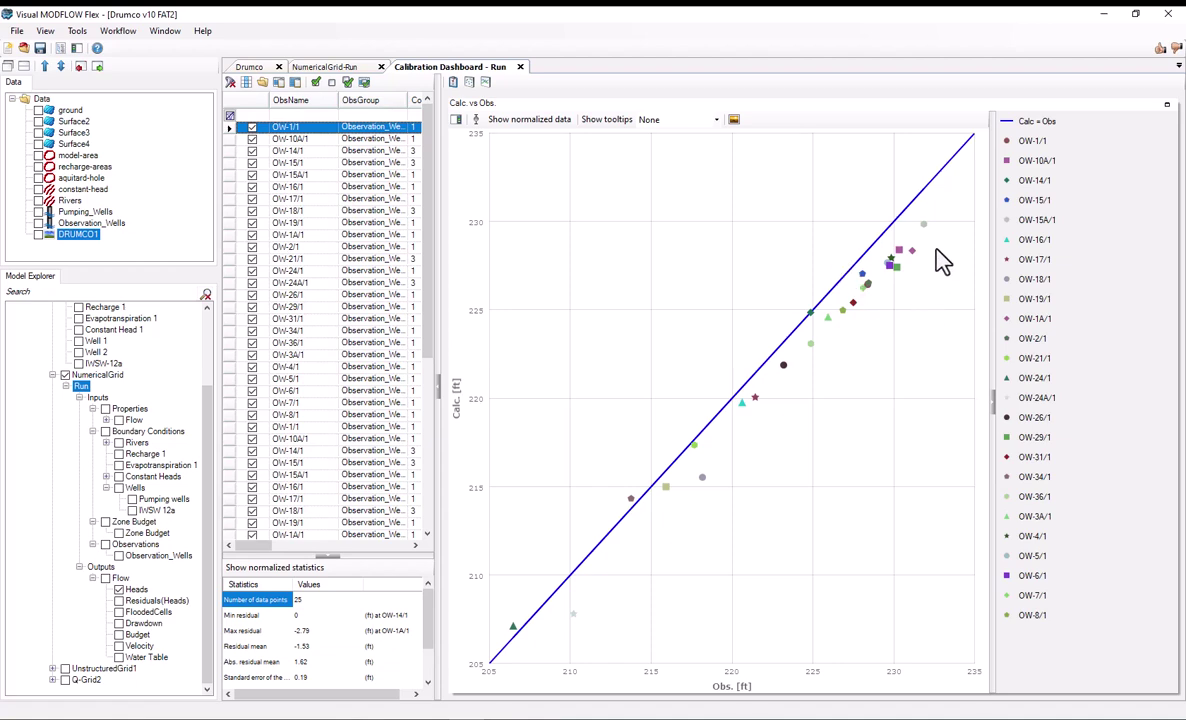
{"action": "middle_click", "coordinate": [473, 63]}
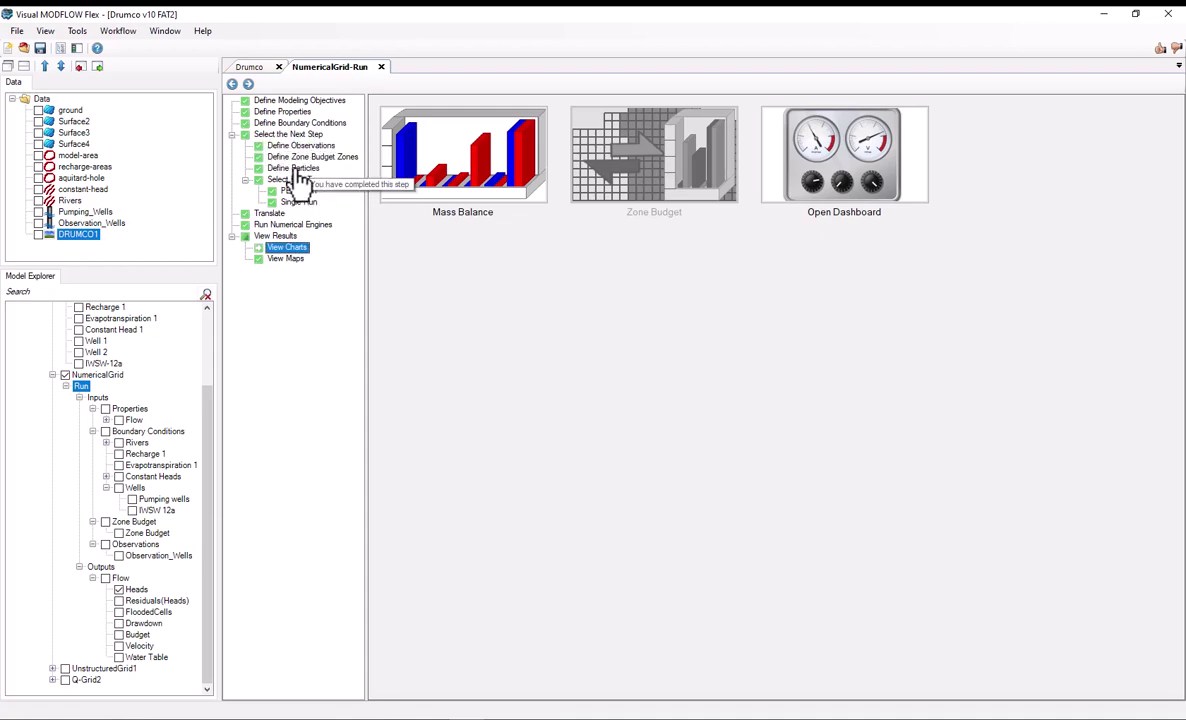
Assign particles using well object IWSW 12a and name the group 'IWSW 12a'.
{"action": "left_click", "coordinate": [296, 169]}
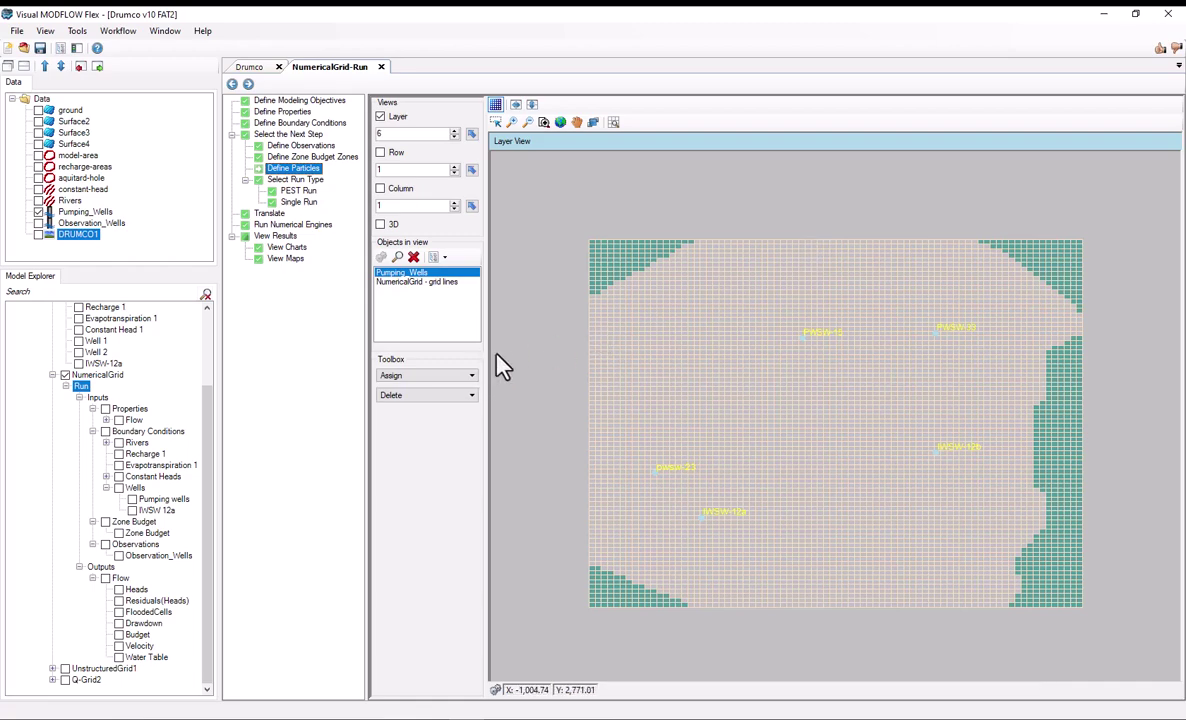
{"action": "left_click", "coordinate": [394, 378]}
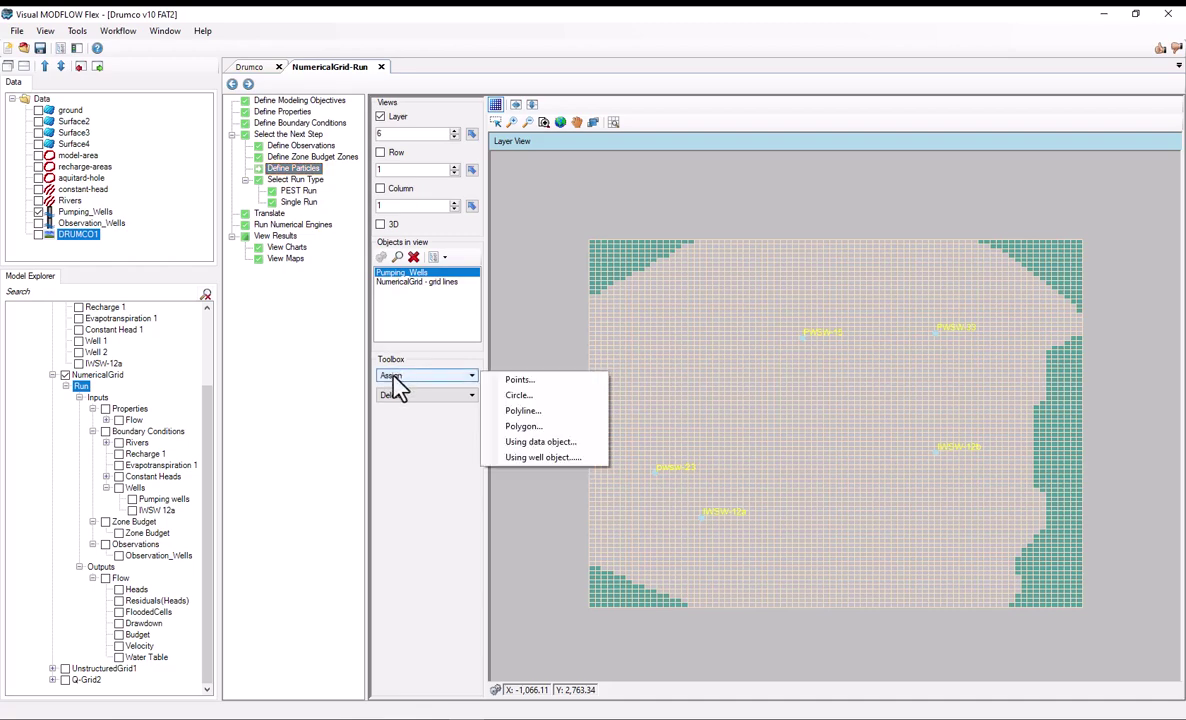
{"action": "left_click", "coordinate": [521, 459]}
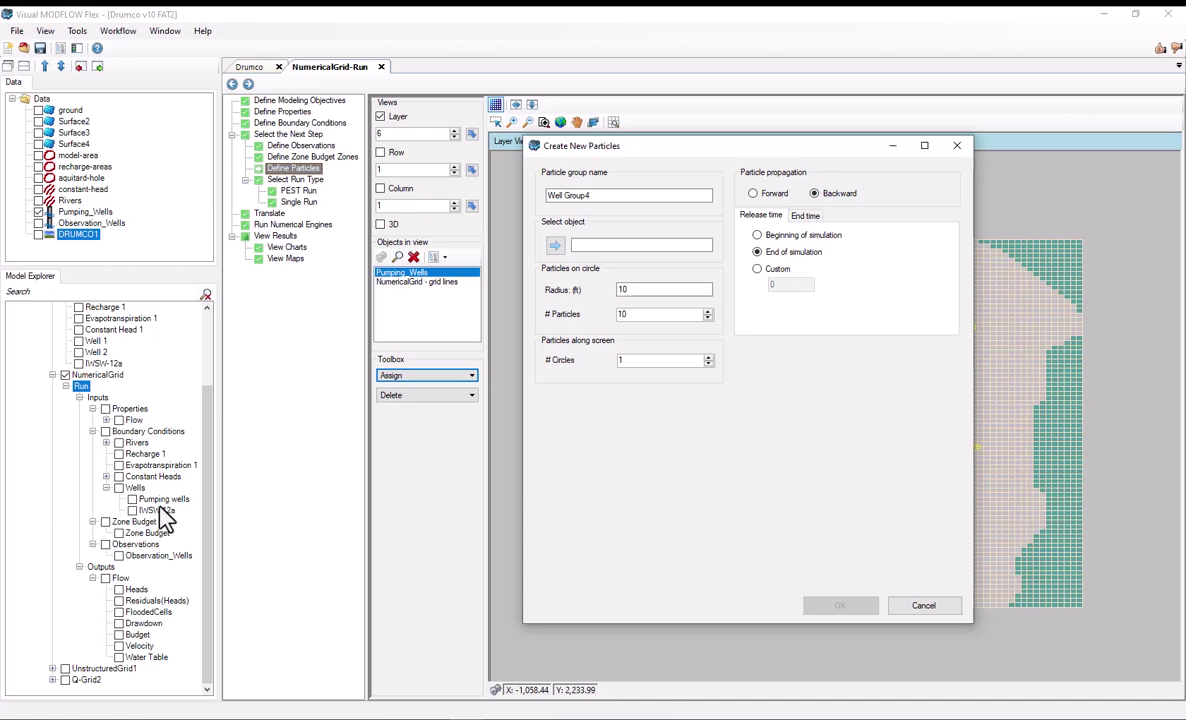
{"action": "left_click", "coordinate": [156, 511]}
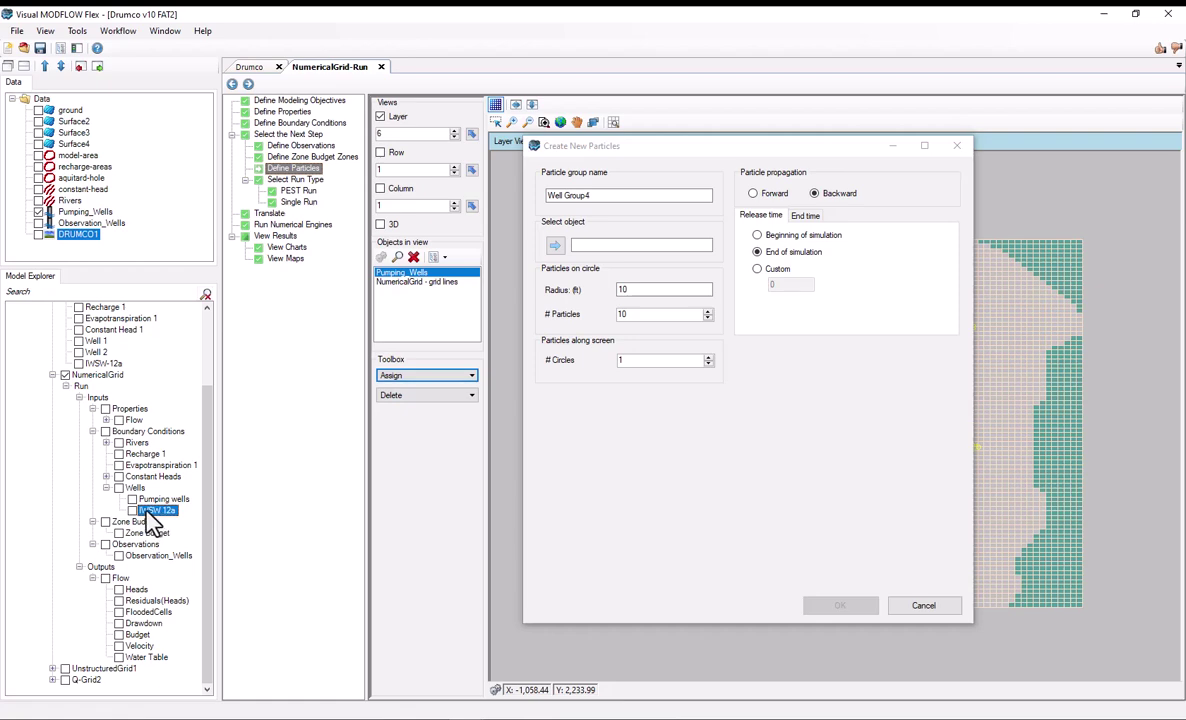
{"action": "left_click", "coordinate": [555, 246]}
{"action": "left_click_drag", "start_coordinate": [606, 196], "coordinate": [484, 192]}
{"action": "type", "text": "IWSW"}
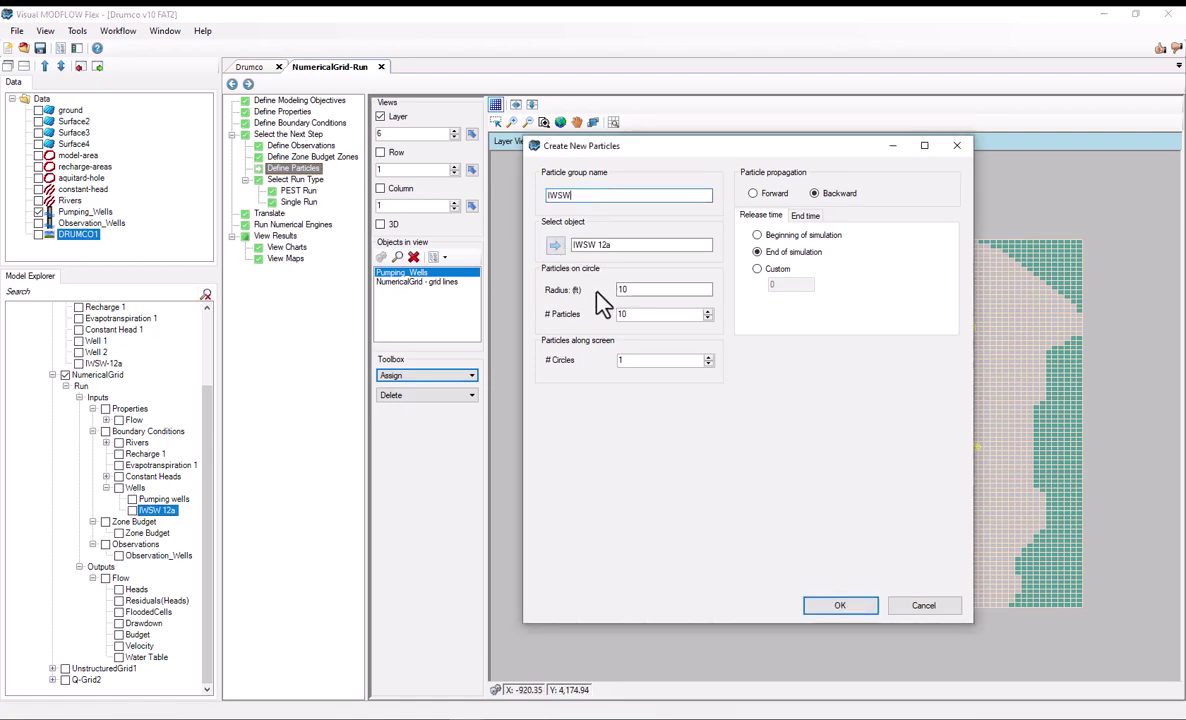
{"action": "type", "text": " 12a"}
Set the backward group to 40 particles on 5 circles, keeping the 10 ft radius.
{"action": "left_click", "coordinate": [682, 289]}
{"action": "left_click_drag", "start_coordinate": [585, 146], "coordinate": [258, 150]}
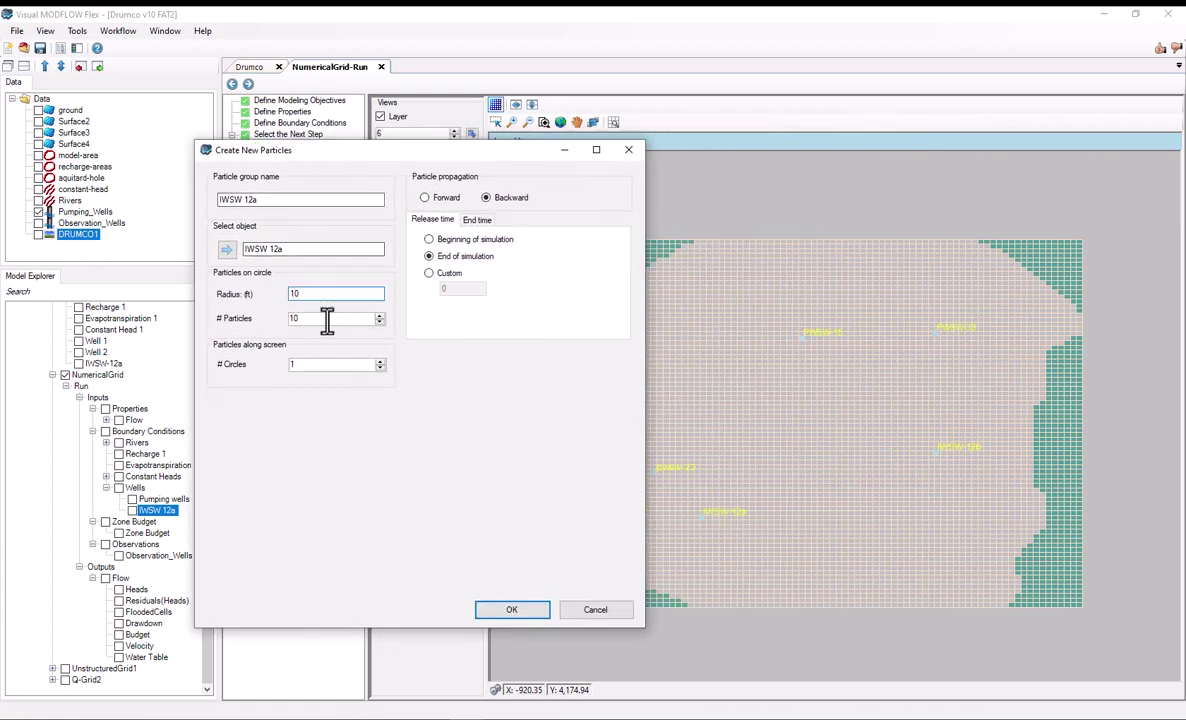
{"action": "left_click_drag", "start_coordinate": [327, 319], "coordinate": [252, 318]}
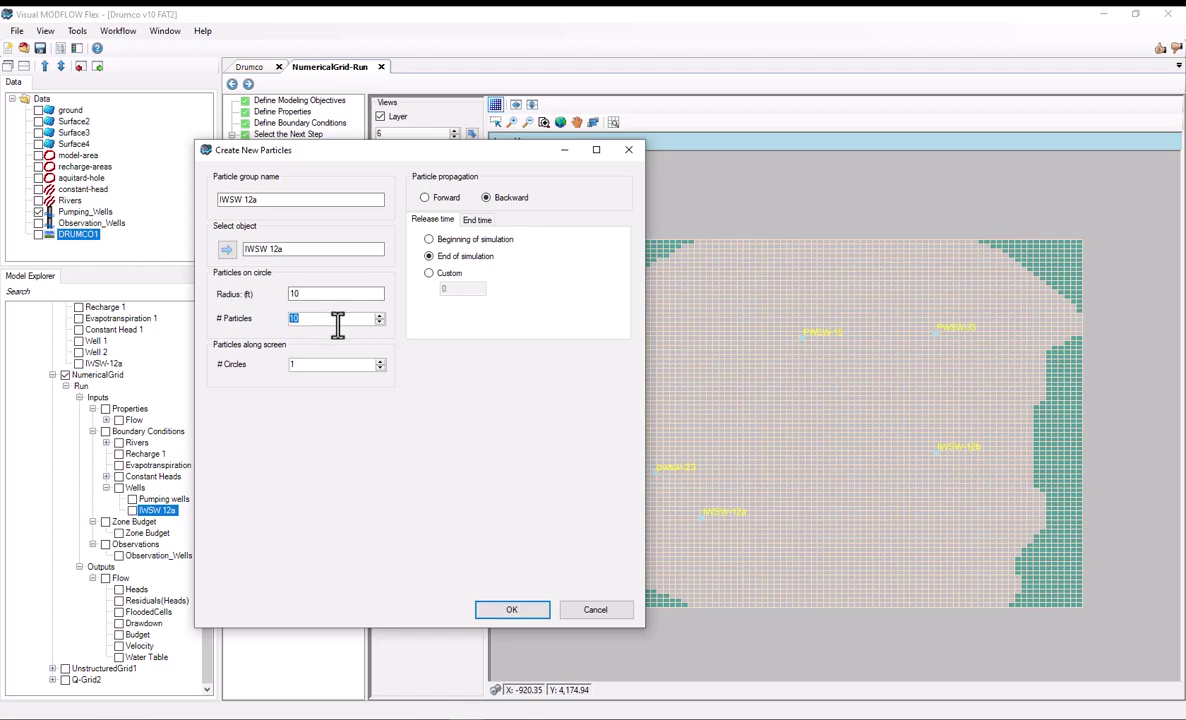
{"action": "type", "text": "40"}
{"action": "left_click", "coordinate": [312, 366]}
{"action": "type", "text": "1"}
{"action": "key", "text": "BackSpace"}
{"action": "type", "text": "5"}
Create the IWSW 12a particle group and zoom in to check its ring around the well.
{"action": "left_click", "coordinate": [530, 612]}
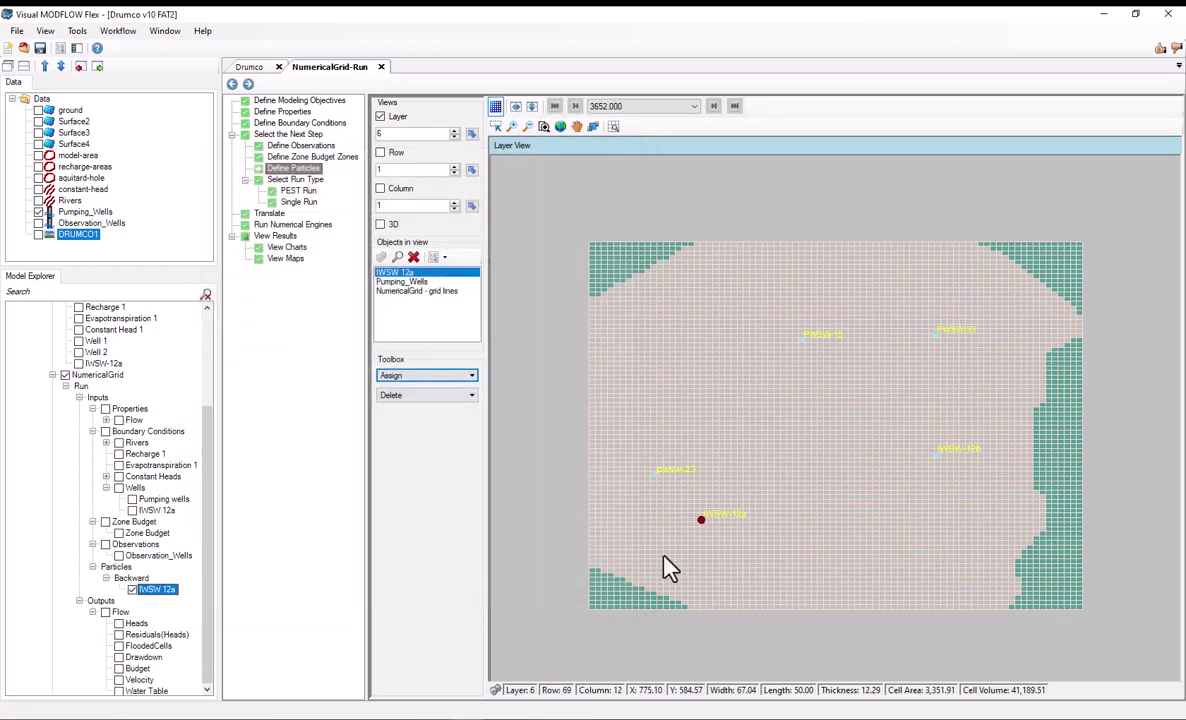
{"action": "scroll", "coordinate": [713, 527], "scroll_direction": "up", "scroll_amount": 3}
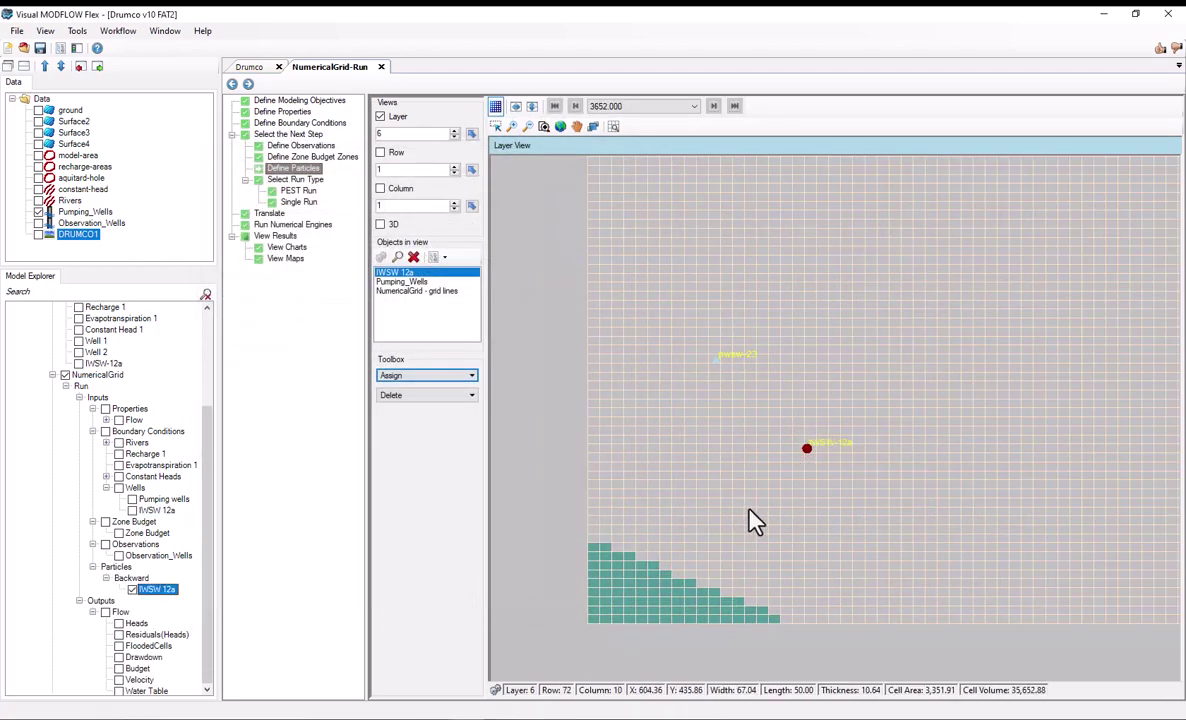
{"action": "scroll", "coordinate": [848, 418], "scroll_direction": "up", "scroll_amount": 4}
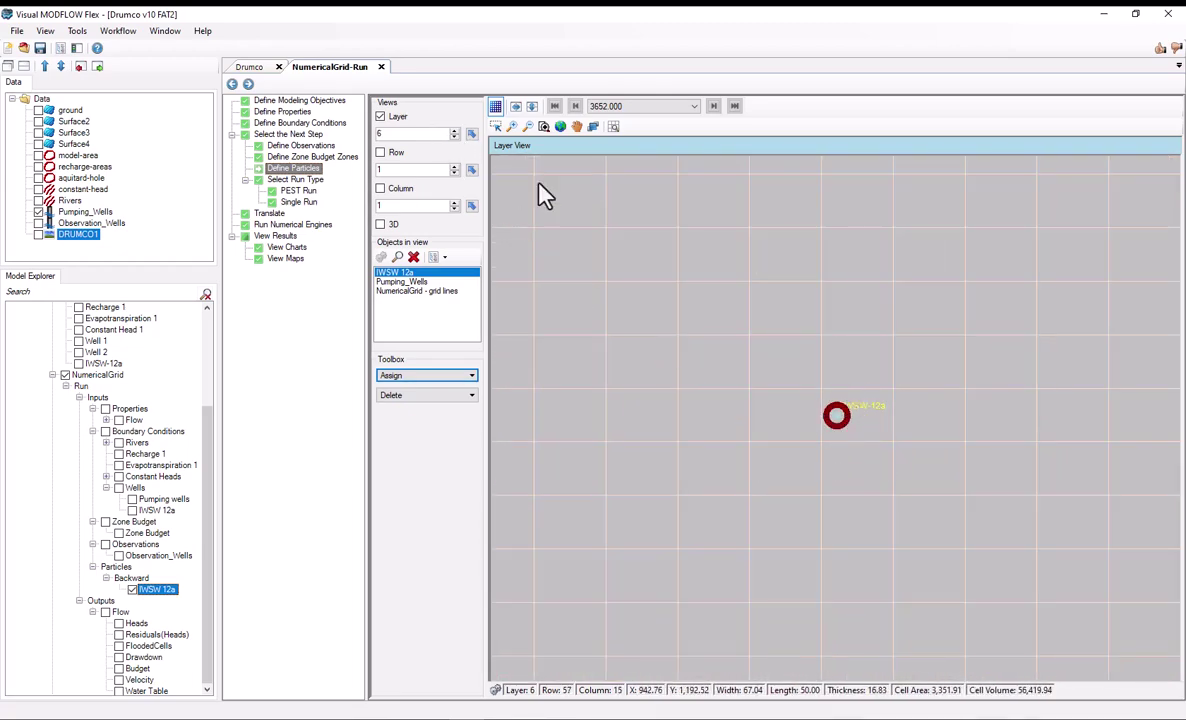
{"action": "scroll", "coordinate": [815, 400], "scroll_direction": "up", "scroll_amount": 2}
{"action": "scroll", "coordinate": [805, 430], "scroll_direction": "up", "scroll_amount": 2}
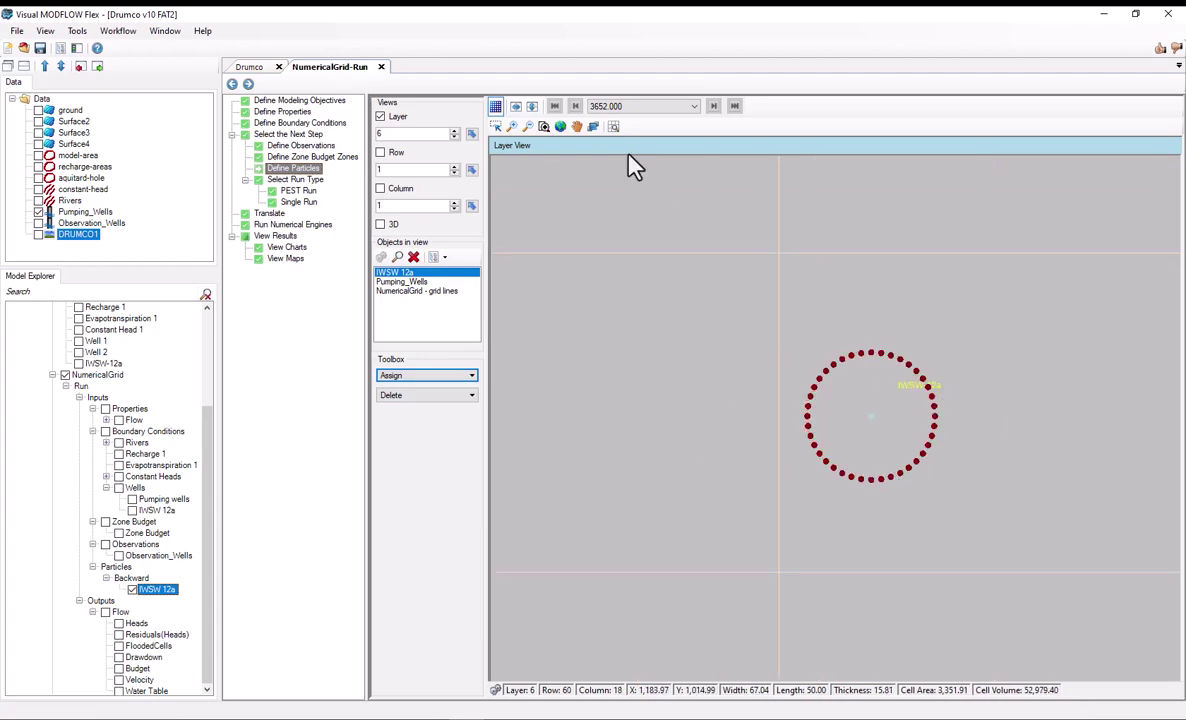
{"action": "scroll", "coordinate": [740, 337], "scroll_direction": "down", "scroll_amount": 3}
{"action": "scroll", "coordinate": [735, 335], "scroll_direction": "down", "scroll_amount": 3}
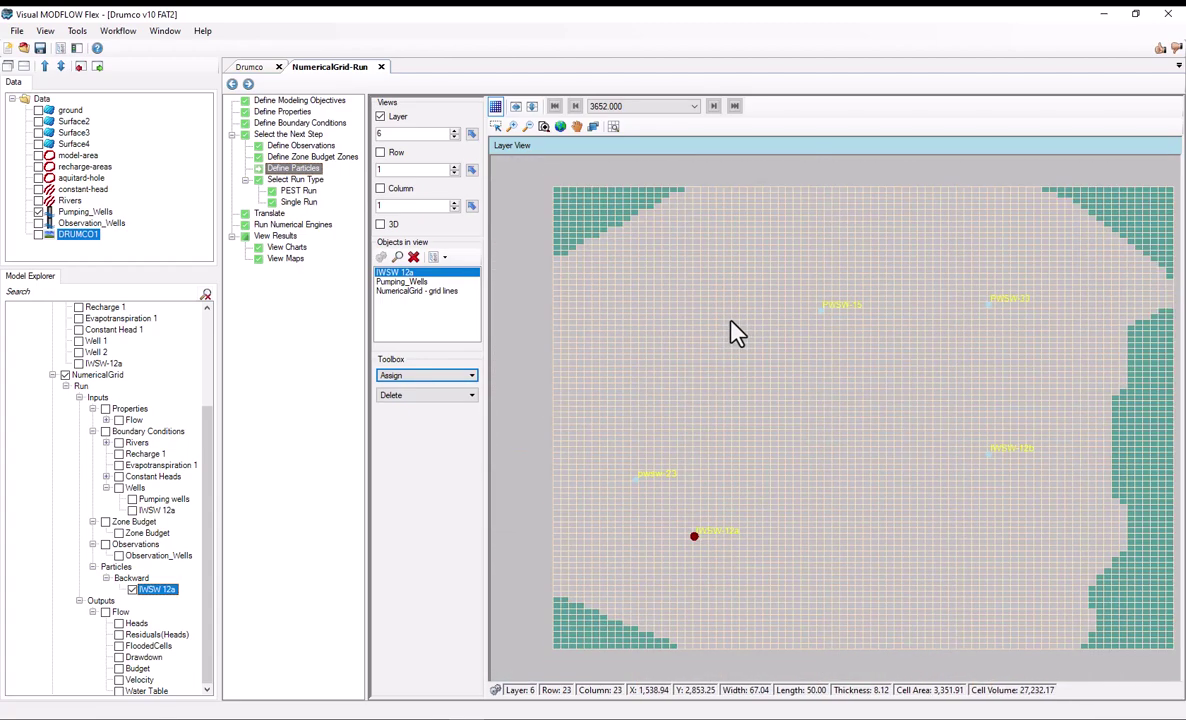
Open a new 3D window showing well IWSW 12a with its display settings applied.
{"action": "left_click", "coordinate": [167, 33]}
{"action": "left_click", "coordinate": [199, 62]}
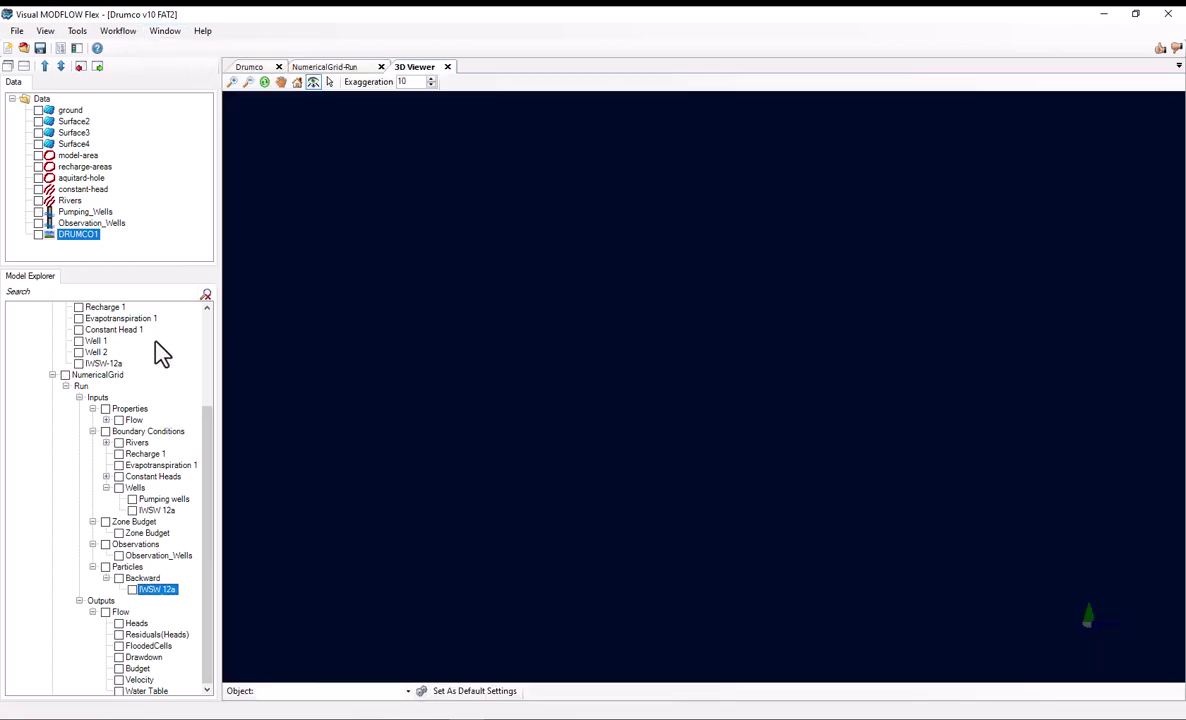
{"action": "left_click", "coordinate": [131, 510]}
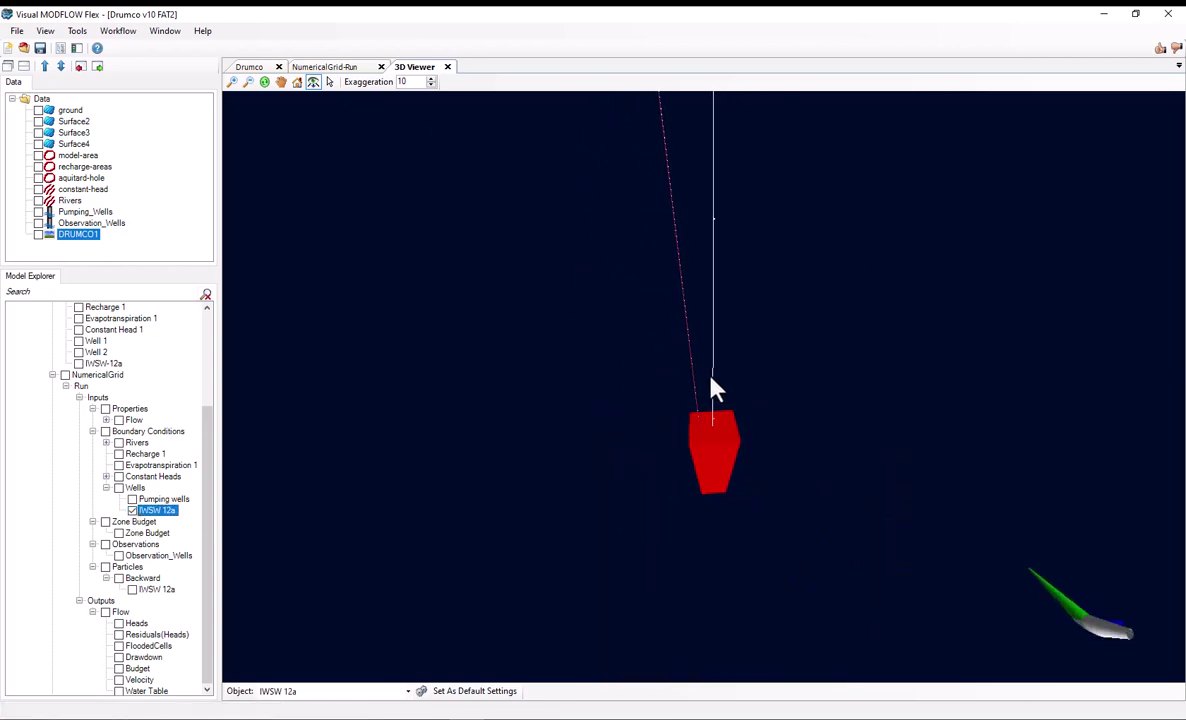
{"action": "right_click", "coordinate": [150, 510]}
{"action": "left_click", "coordinate": [199, 588]}
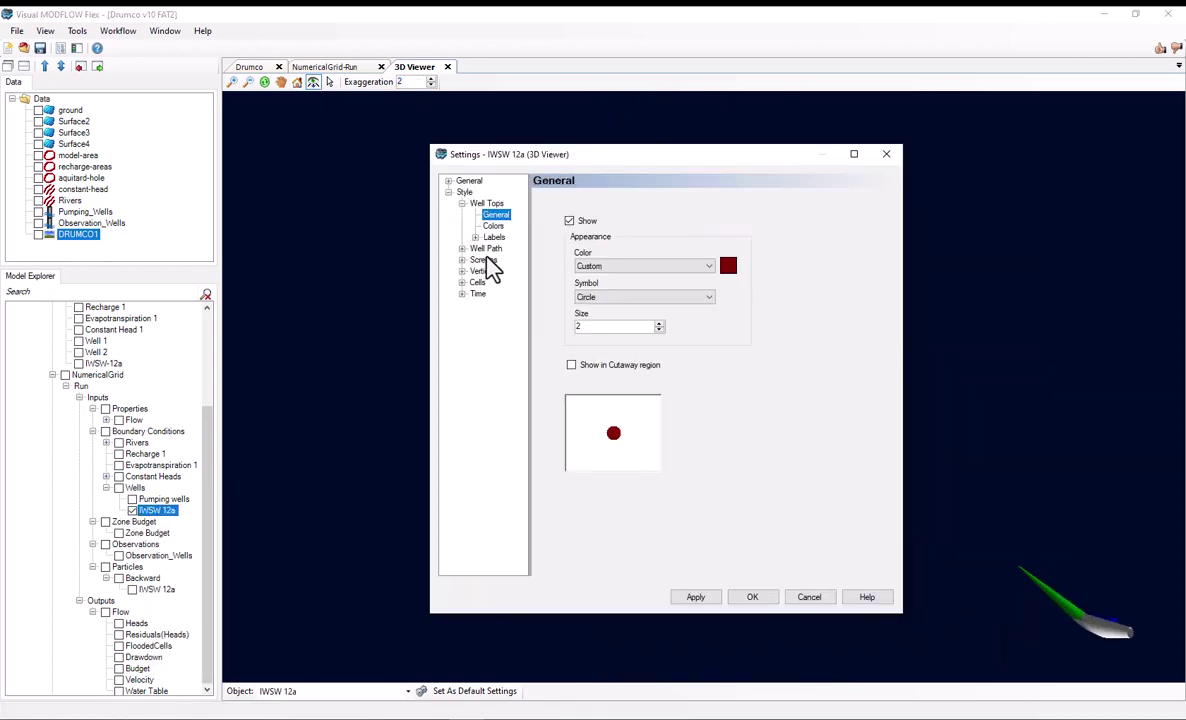
{"action": "left_click", "coordinate": [485, 267]}
{"action": "left_click", "coordinate": [752, 596]}
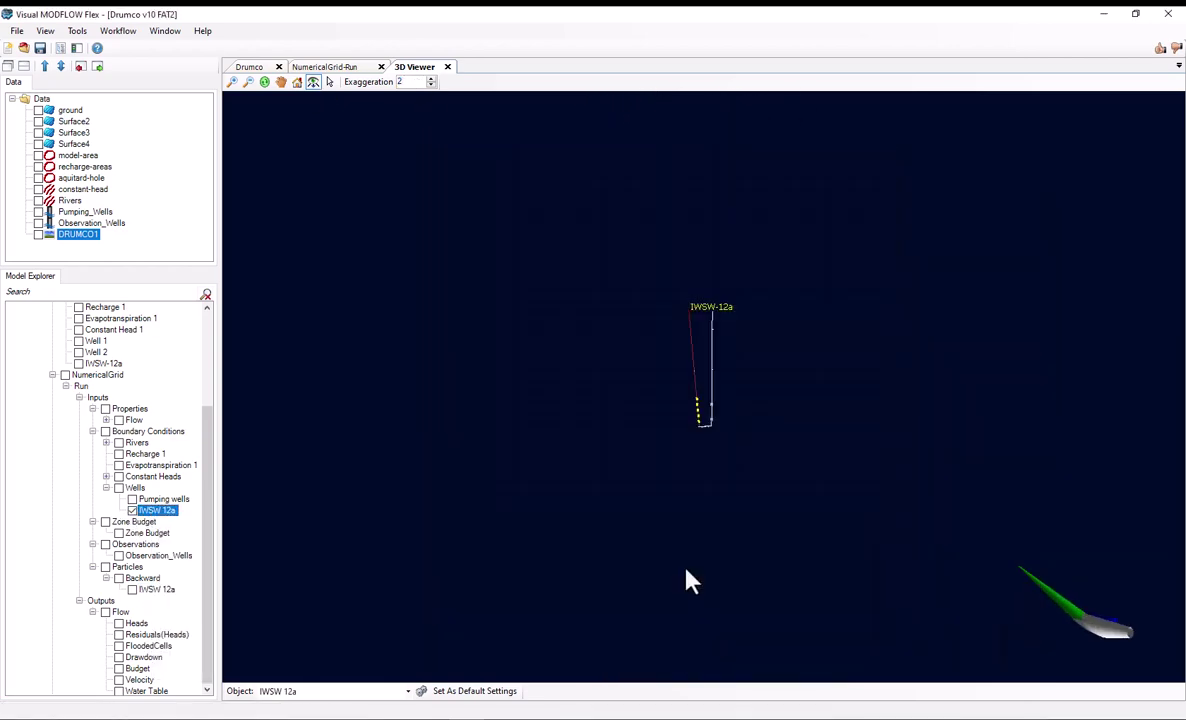
Show the IWSW 12a backward particles, inspect them in 3D, and close the 3D view.
{"action": "left_click", "coordinate": [132, 589]}
{"action": "scroll", "coordinate": [726, 385], "scroll_direction": "up", "scroll_amount": 3}
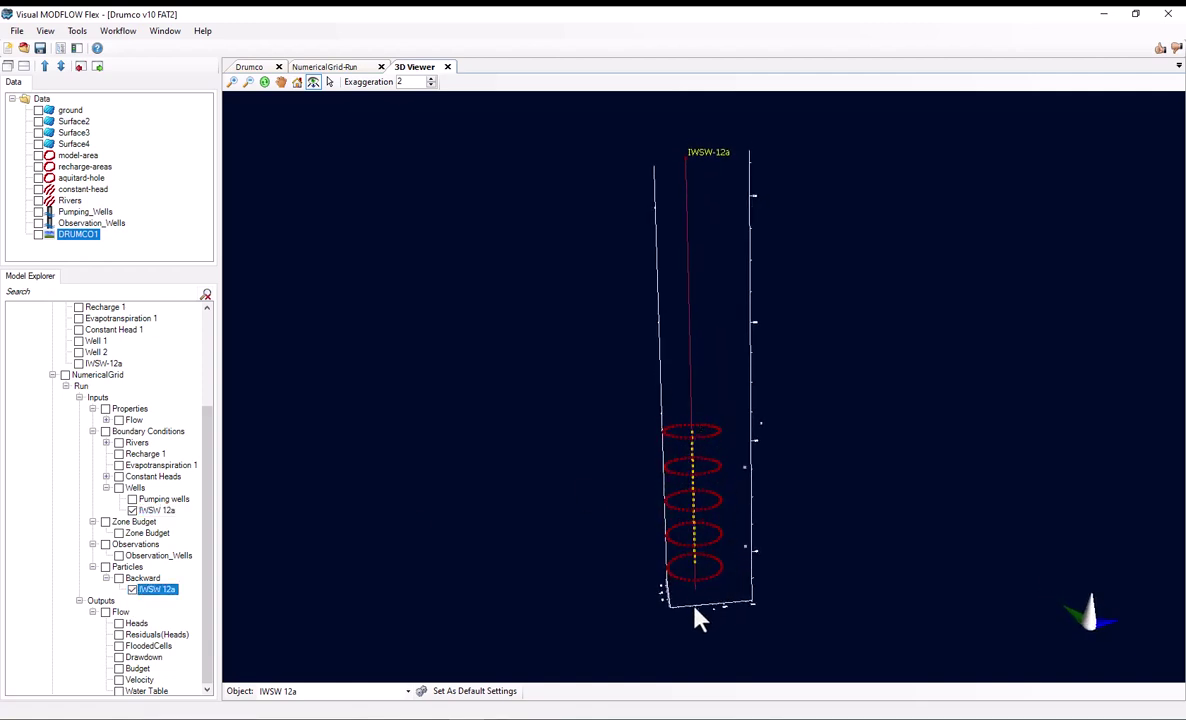
{"action": "left_click_drag", "start_coordinate": [713, 553], "coordinate": [683, 445]}
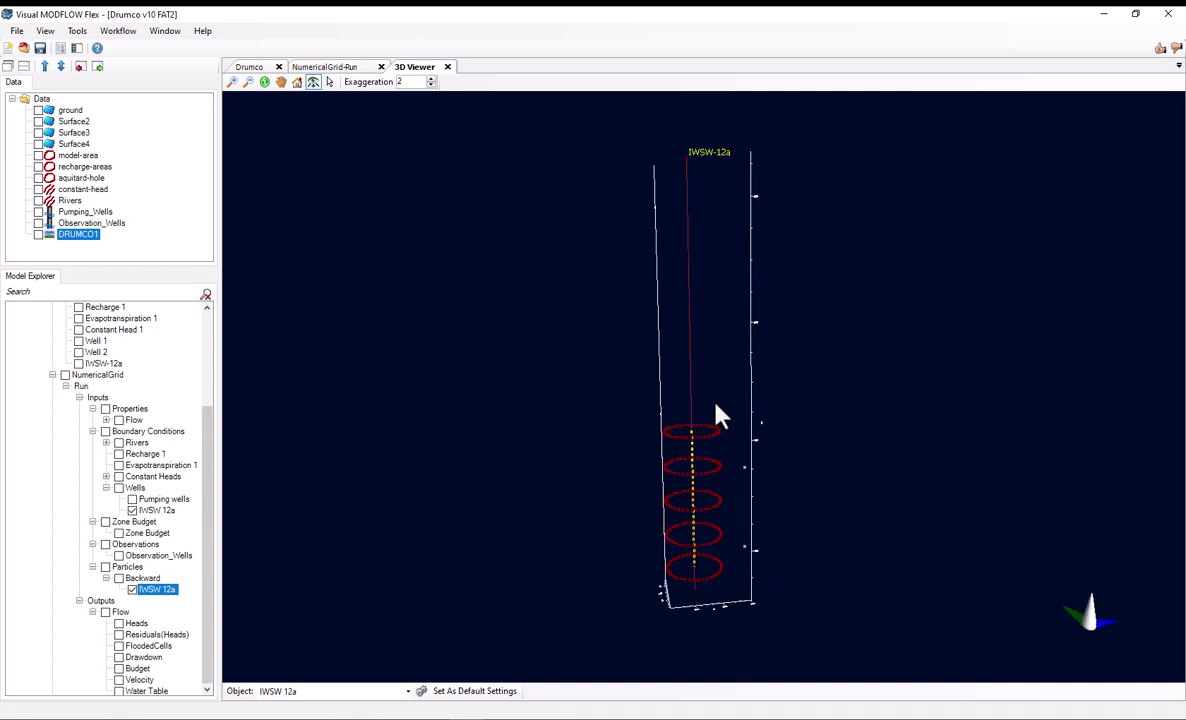
{"action": "scroll", "coordinate": [720, 416], "scroll_direction": "down", "scroll_amount": 2}
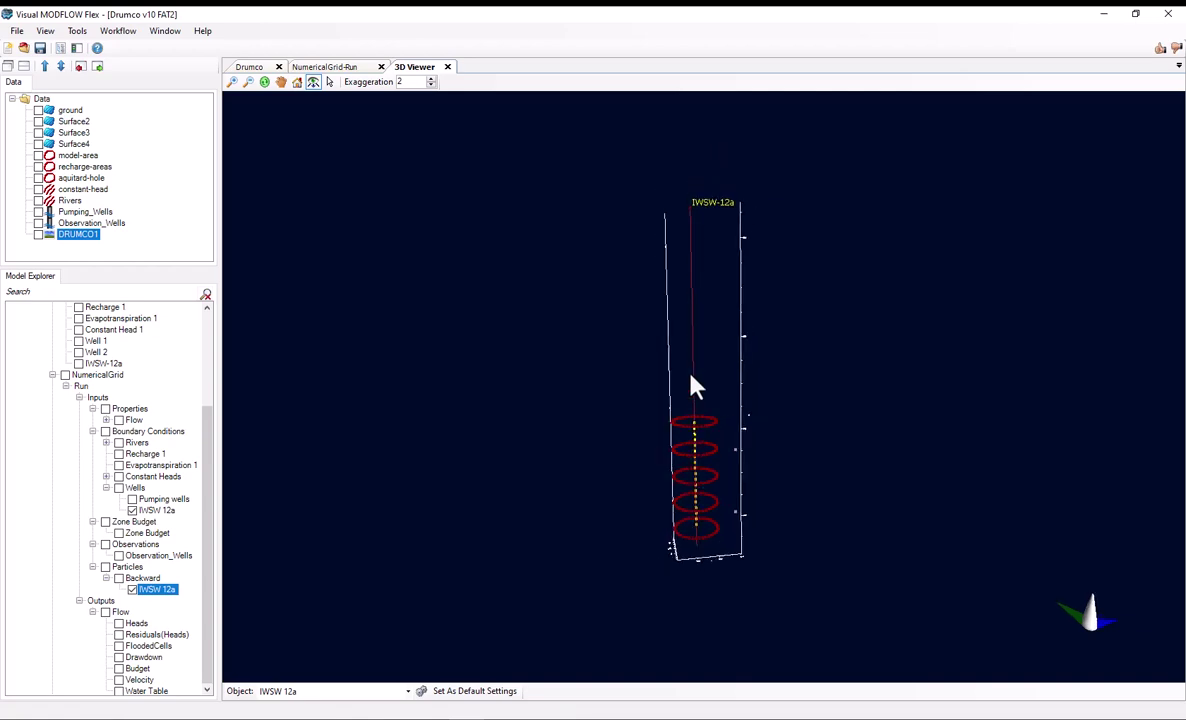
{"action": "left_click", "coordinate": [447, 66]}
Dismiss the save-view prompt, advance to Single Run, and enable Particle Tracking with MODPATH.
{"action": "left_click", "coordinate": [662, 422]}
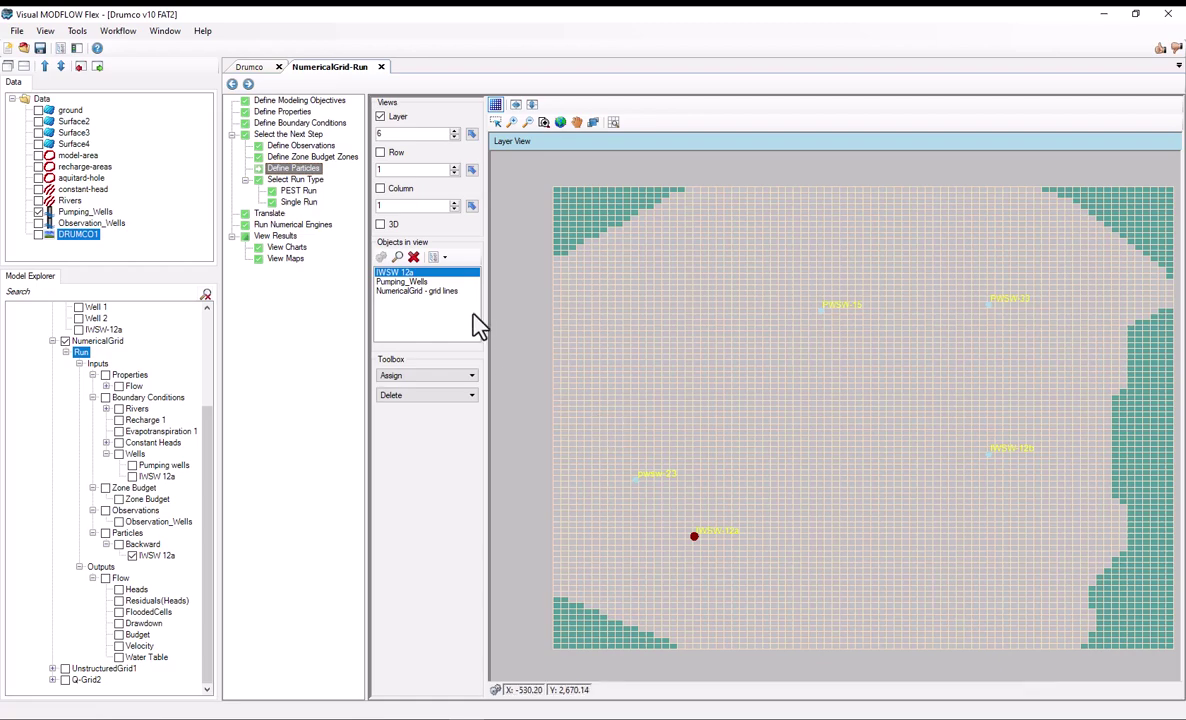
{"action": "left_click", "coordinate": [312, 202]}
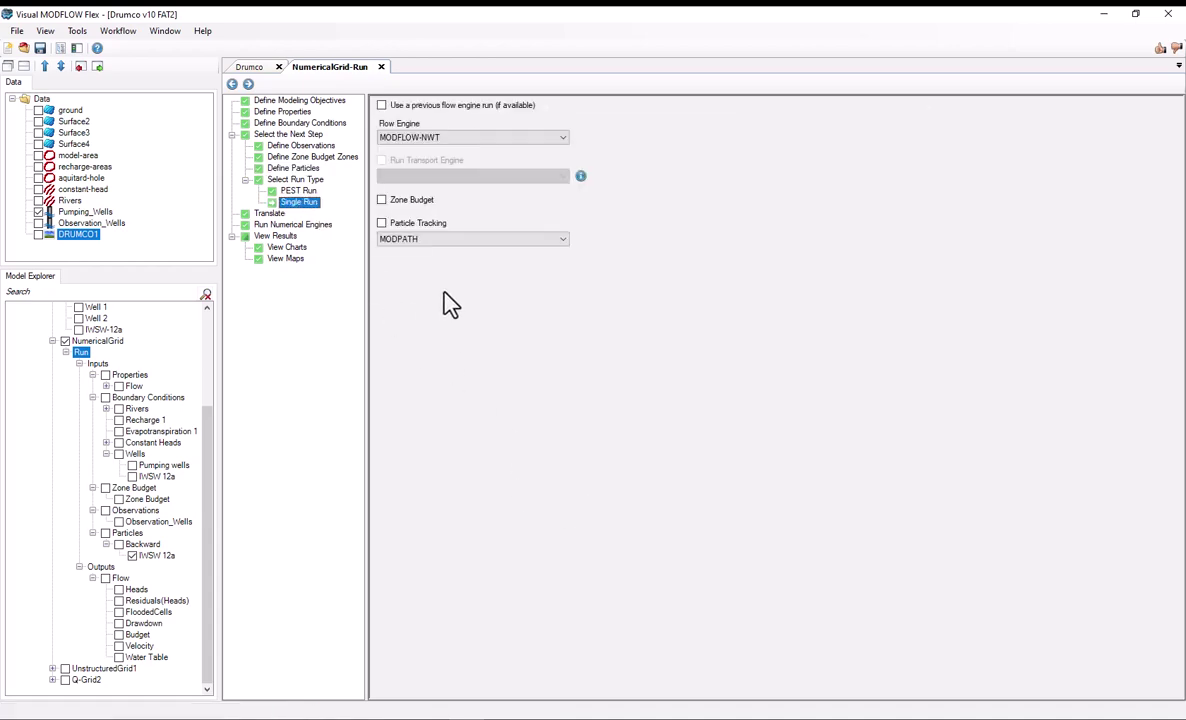
{"action": "left_click", "coordinate": [395, 226]}
{"action": "left_click", "coordinate": [514, 240]}
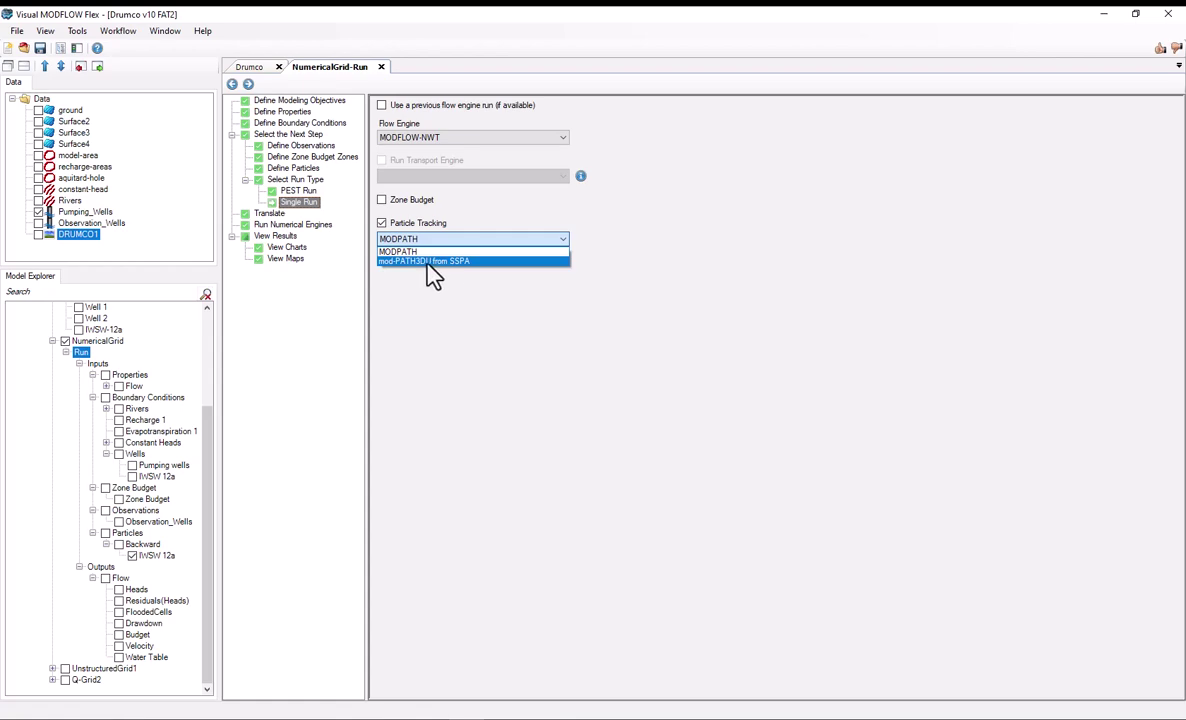
{"action": "left_click", "coordinate": [432, 252]}
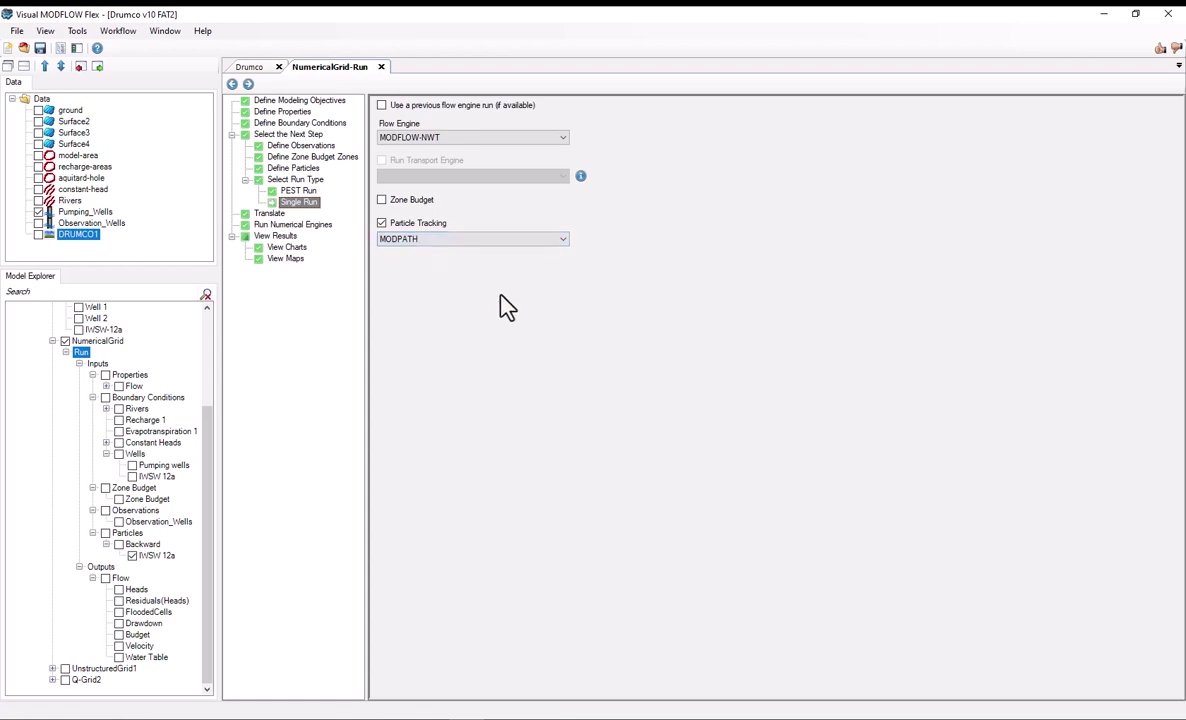
Translate and run MODFLOW-NWT and MODPATH, then check both run logs.
{"action": "left_click", "coordinate": [250, 85]}
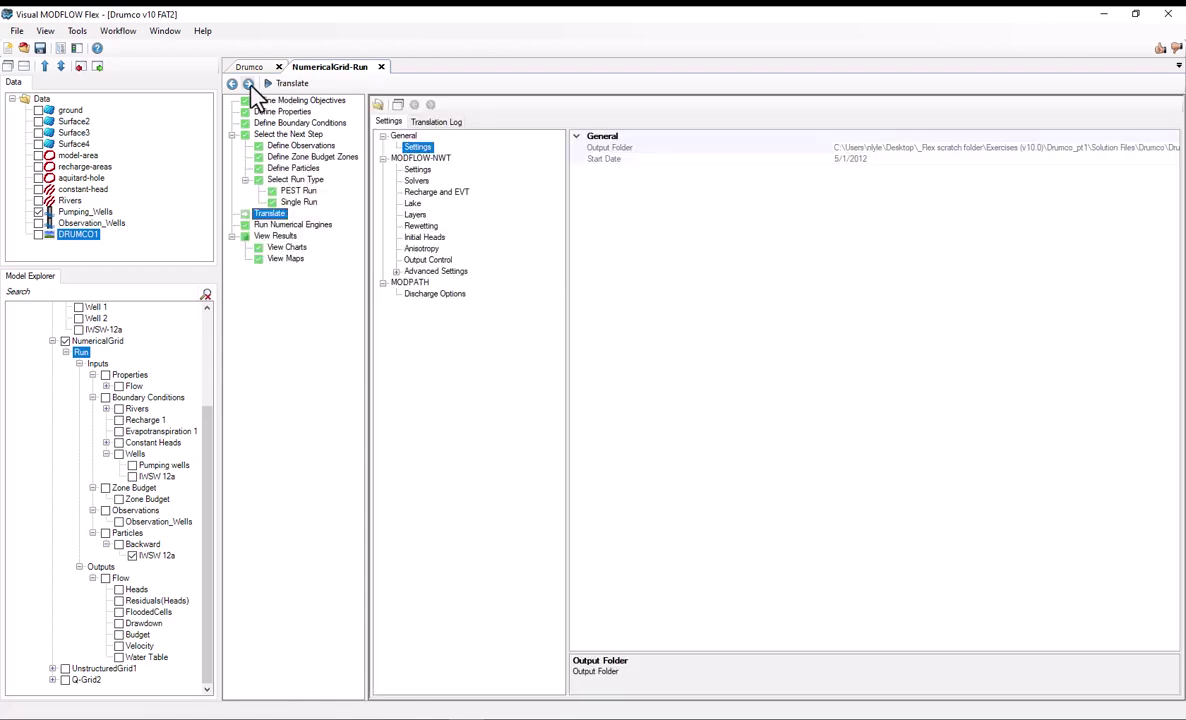
{"action": "left_click", "coordinate": [278, 86]}
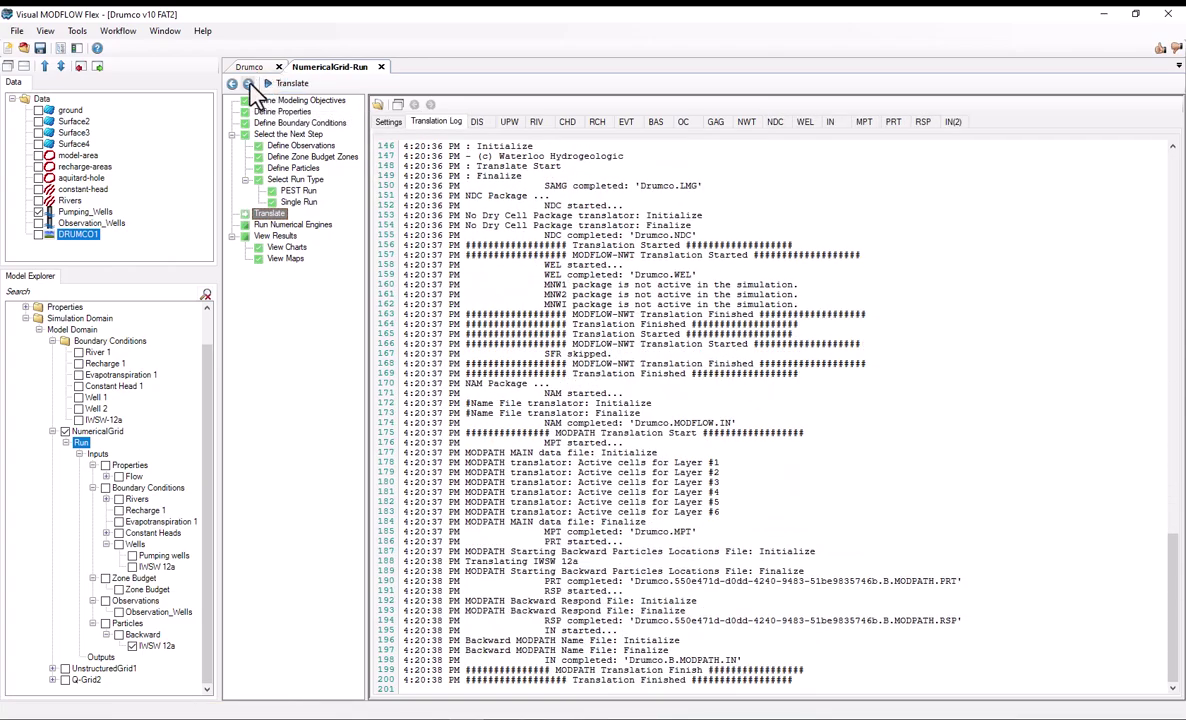
{"action": "left_click", "coordinate": [249, 84]}
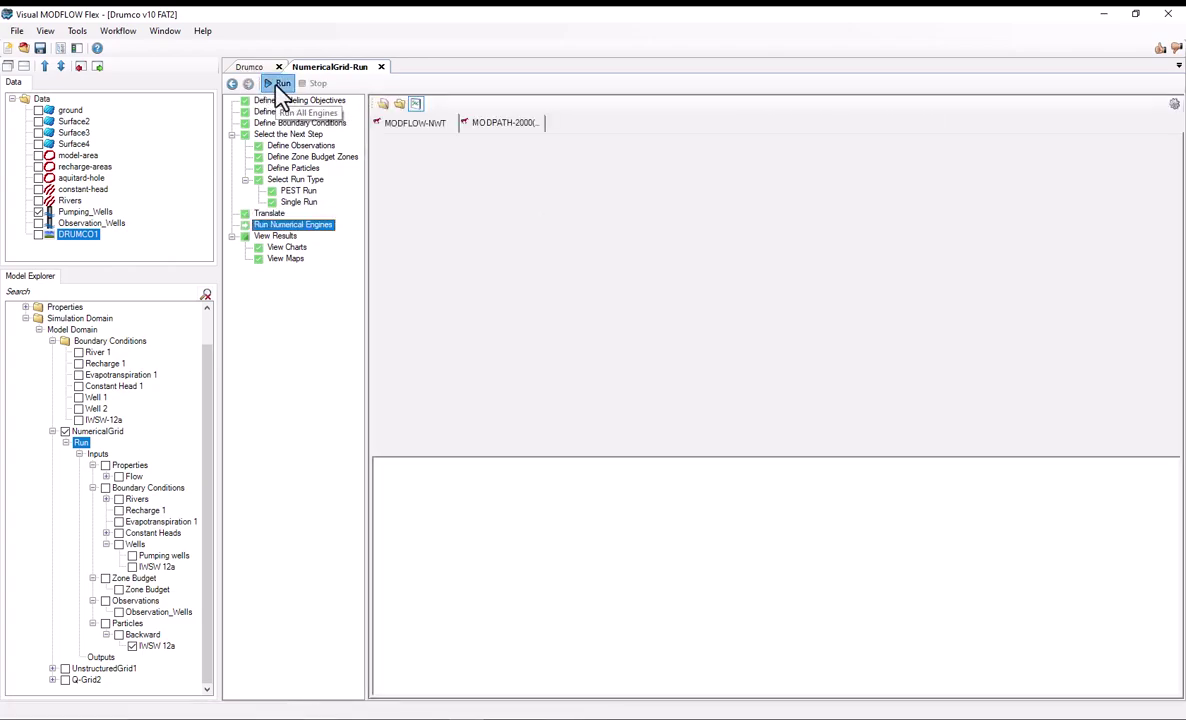
{"action": "left_click", "coordinate": [278, 85]}
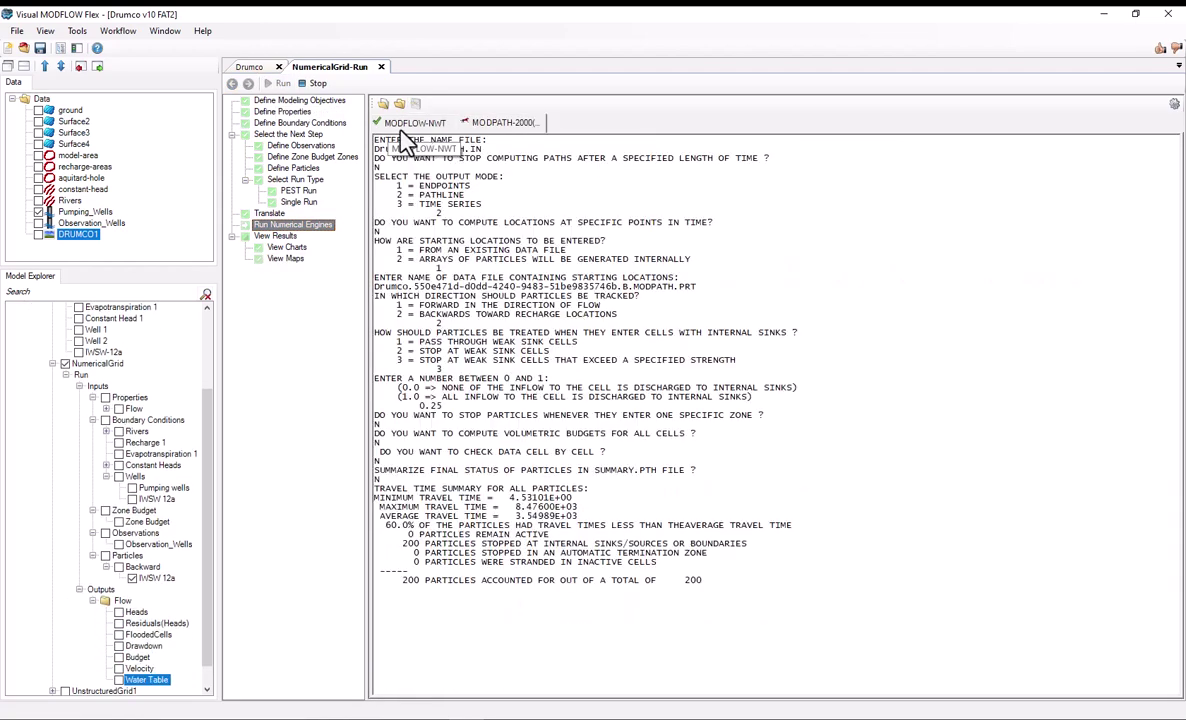
{"action": "left_click", "coordinate": [408, 124]}
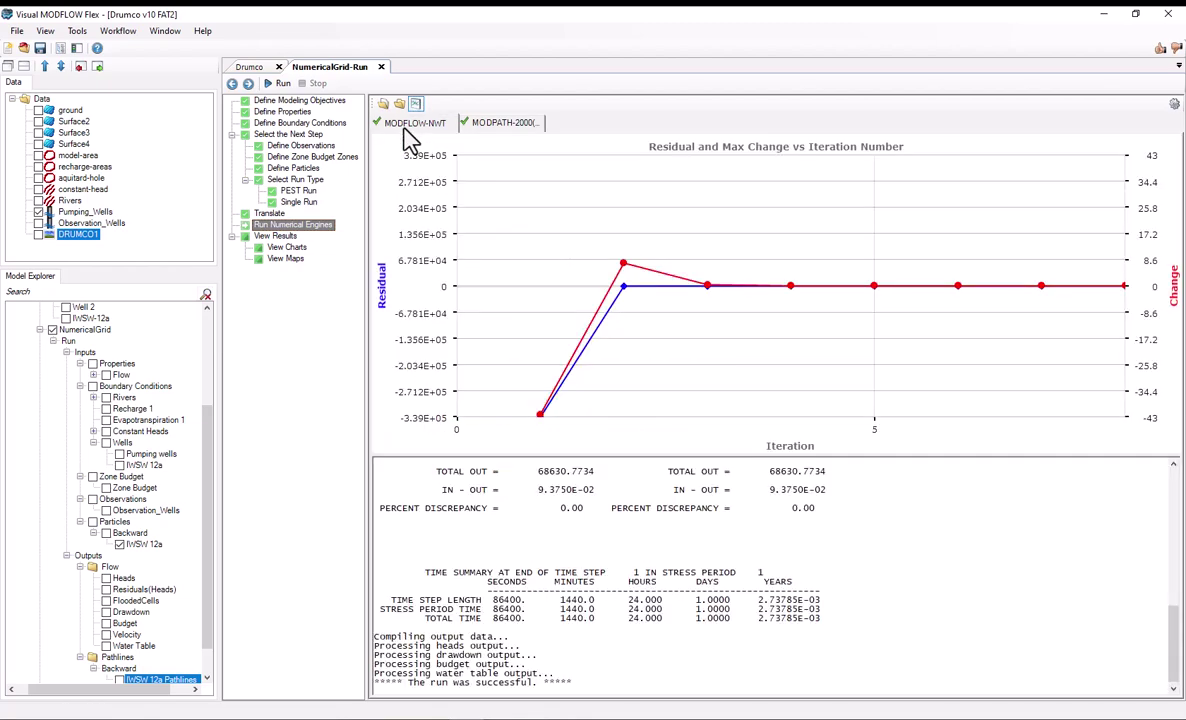
{"action": "left_click", "coordinate": [494, 124]}
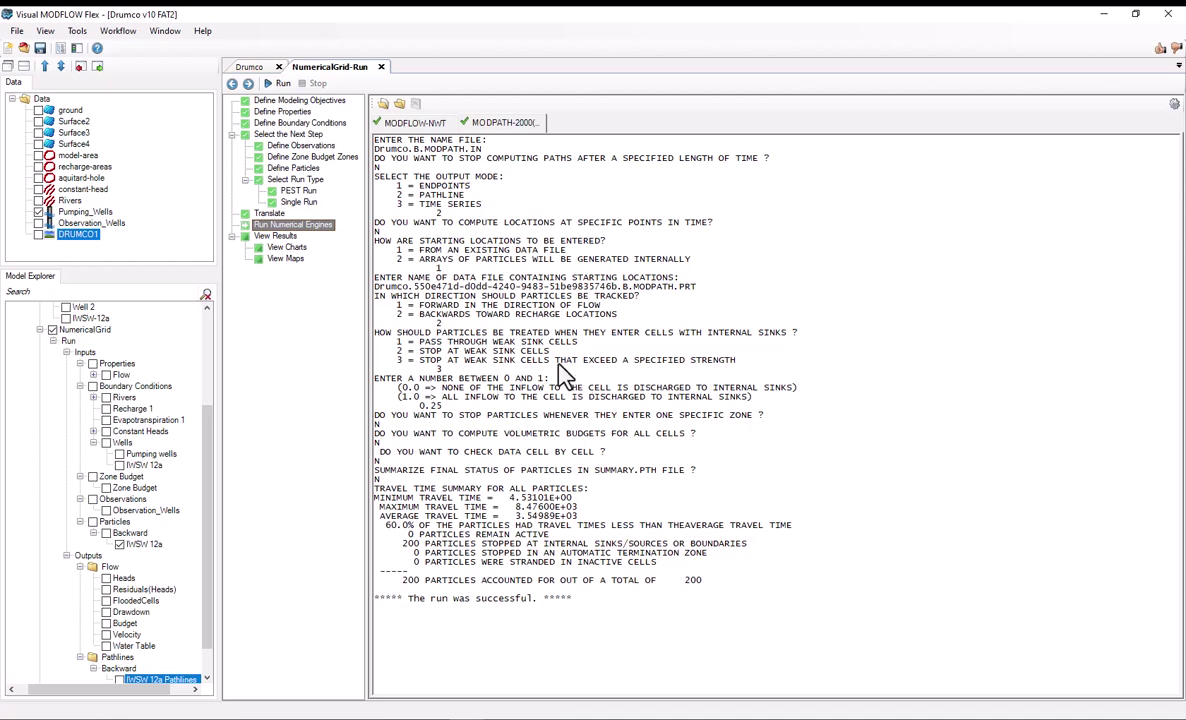
Display the IWSW 12a pathlines on the results map and bring up the Window menu.
{"action": "left_click", "coordinate": [292, 272]}
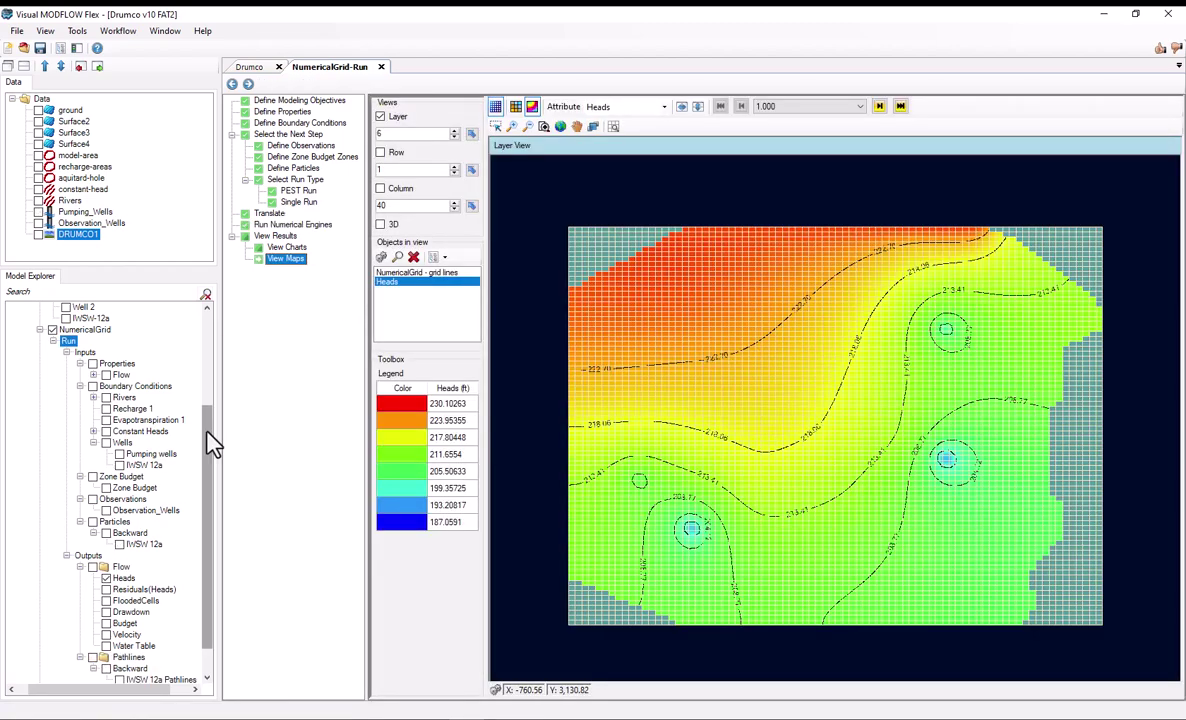
{"action": "left_click_drag", "start_coordinate": [212, 442], "coordinate": [206, 471]}
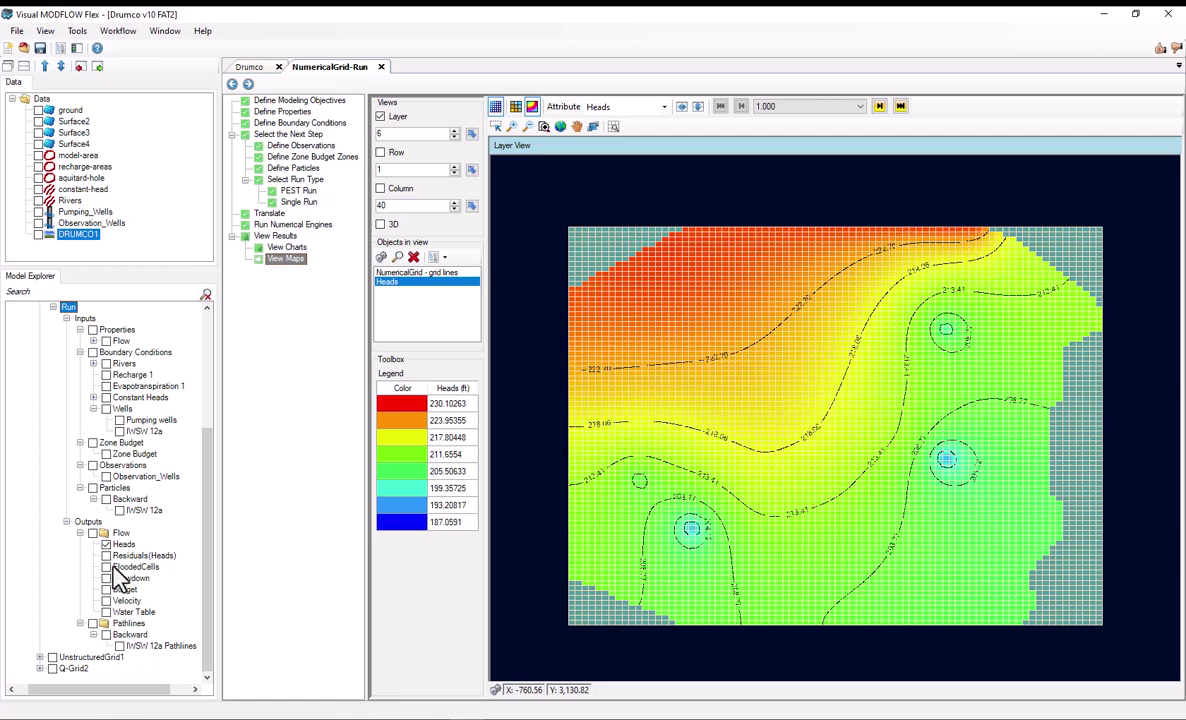
{"action": "left_click", "coordinate": [119, 646]}
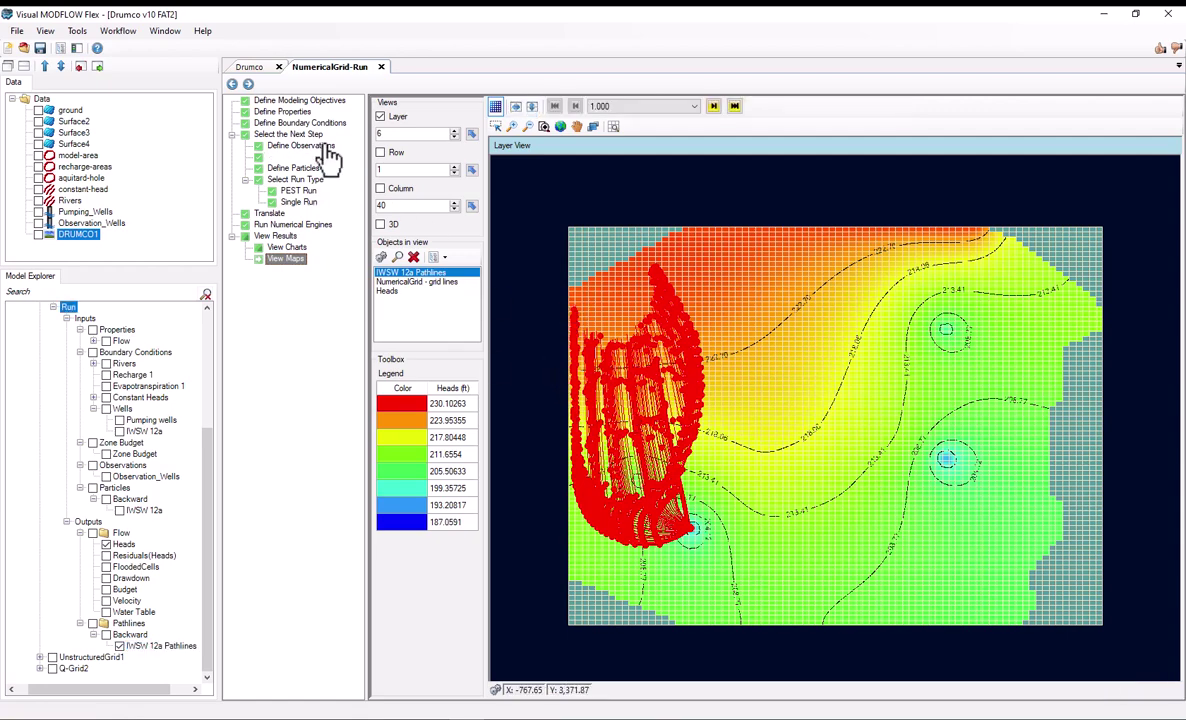
{"action": "left_click", "coordinate": [167, 33]}
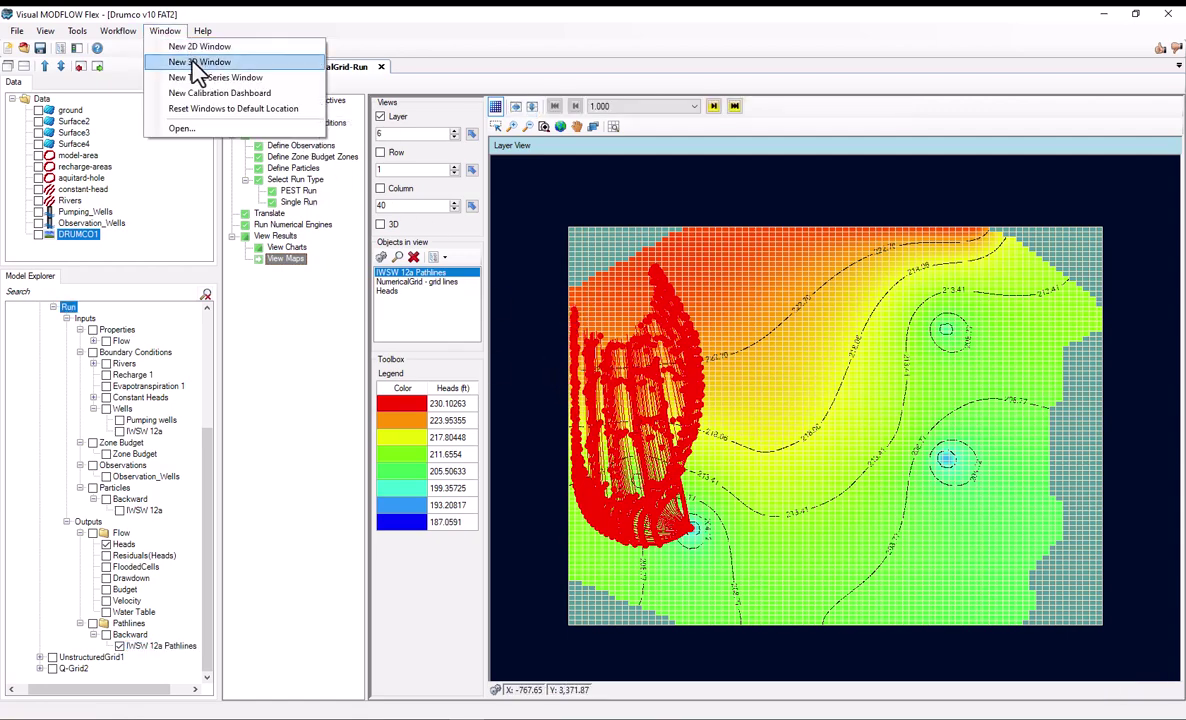
Open a new 3D view showing the IWSW 12a backward pathlines beneath the ground surface.
{"action": "left_click", "coordinate": [205, 62]}
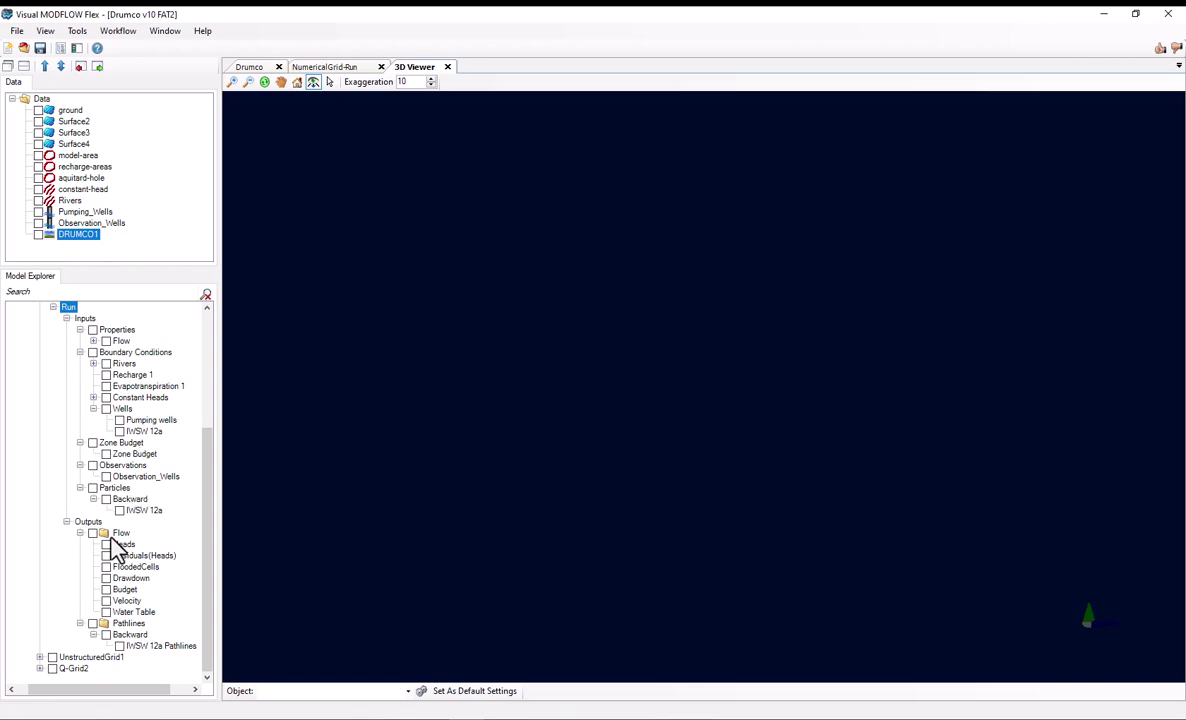
{"action": "left_click", "coordinate": [93, 624]}
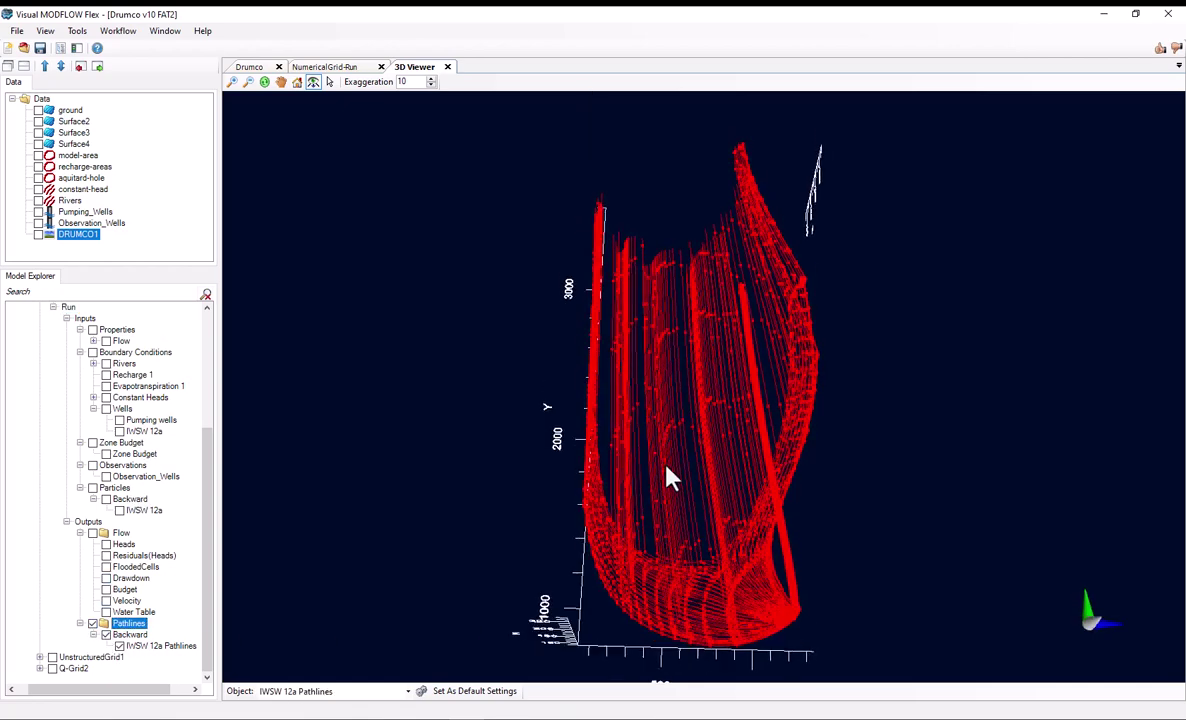
{"action": "left_click_drag", "start_coordinate": [670, 463], "coordinate": [650, 440]}
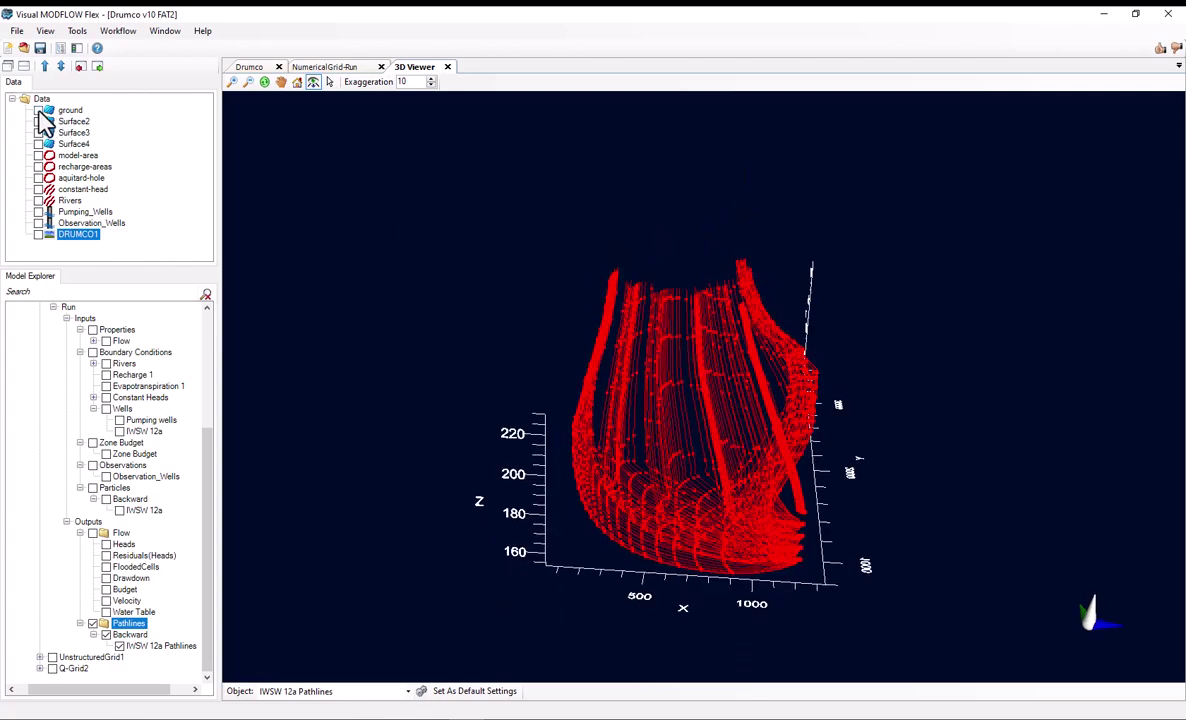
{"action": "left_click", "coordinate": [38, 110]}
{"action": "left_click_drag", "start_coordinate": [490, 268], "coordinate": [538, 422]}
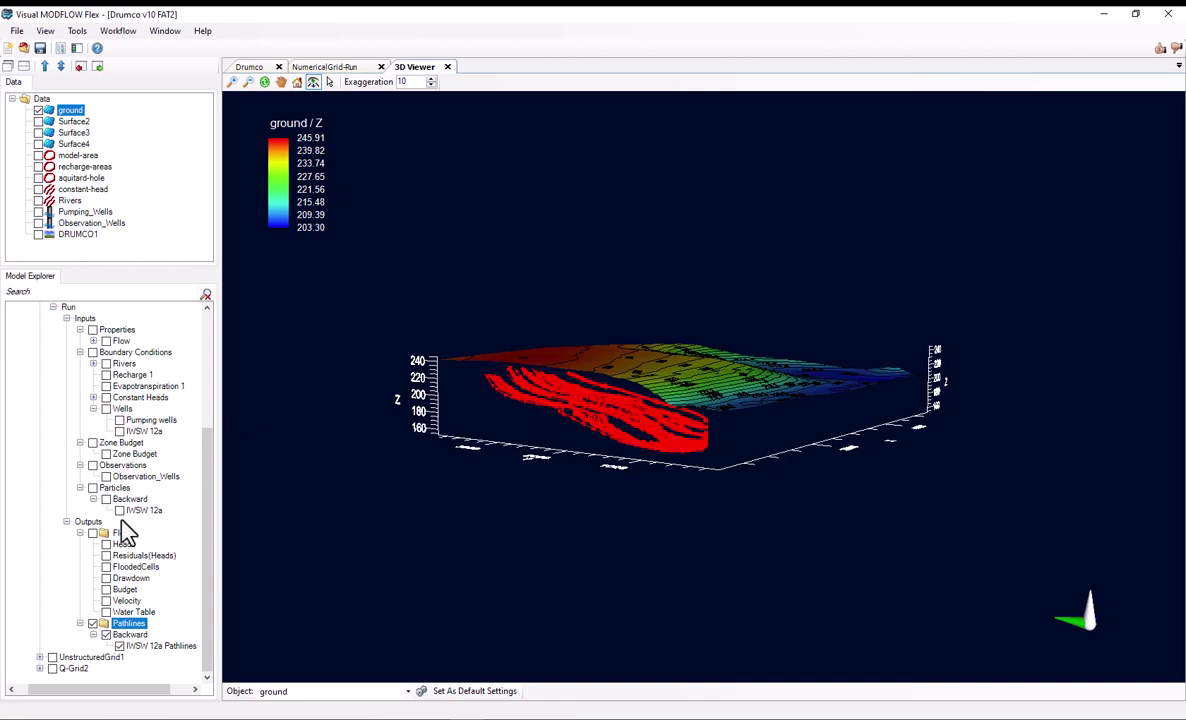
{"action": "scroll", "coordinate": [132, 495], "scroll_direction": "up", "scroll_amount": 1}
Add the IWSW 12a well to the 3D view, then tilt and zoom along the pathlines.
{"action": "left_click", "coordinate": [124, 467]}
{"action": "left_click", "coordinate": [120, 466]}
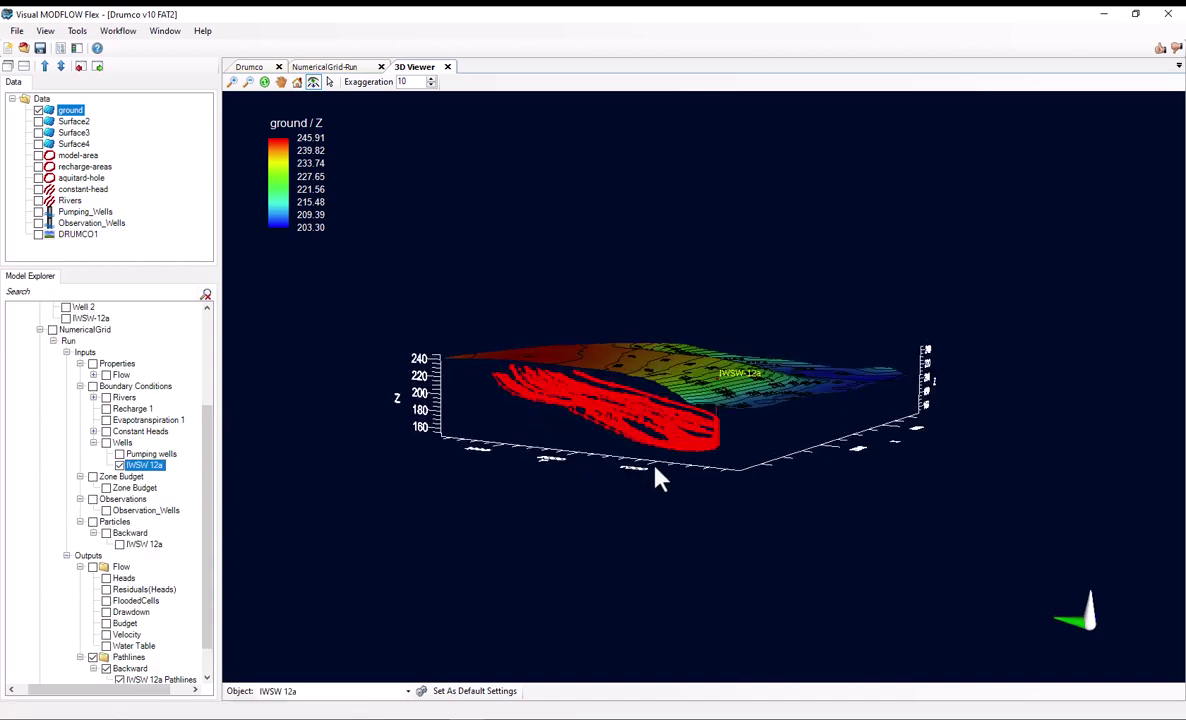
{"action": "left_click_drag", "start_coordinate": [658, 478], "coordinate": [658, 505]}
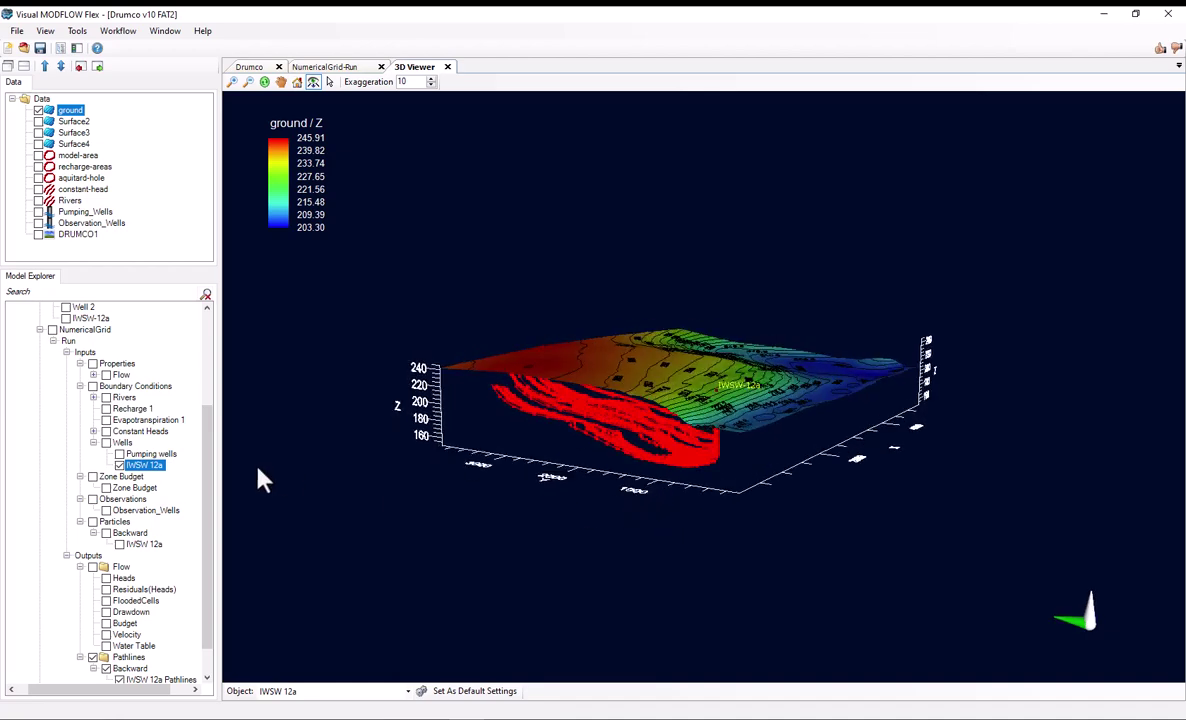
{"action": "scroll", "coordinate": [200, 488], "scroll_direction": "down", "scroll_amount": 1}
{"action": "scroll", "coordinate": [600, 470], "scroll_direction": "up", "scroll_amount": 5}
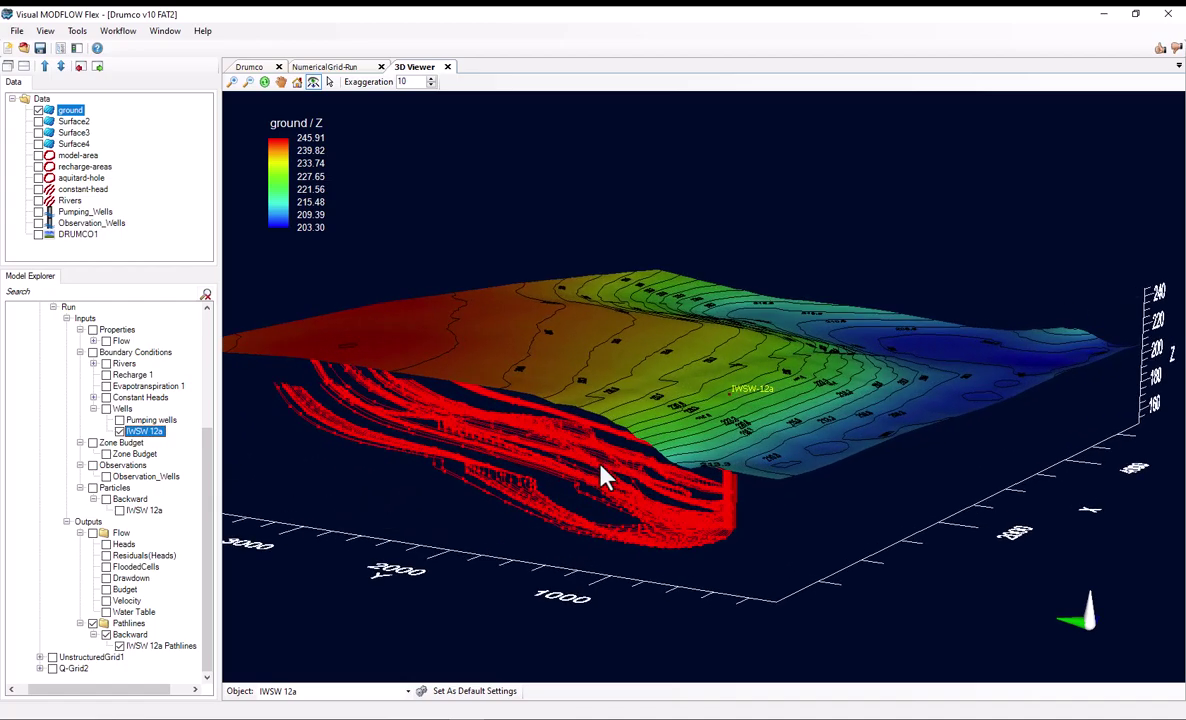
{"action": "scroll", "coordinate": [603, 480], "scroll_direction": "up", "scroll_amount": 8}
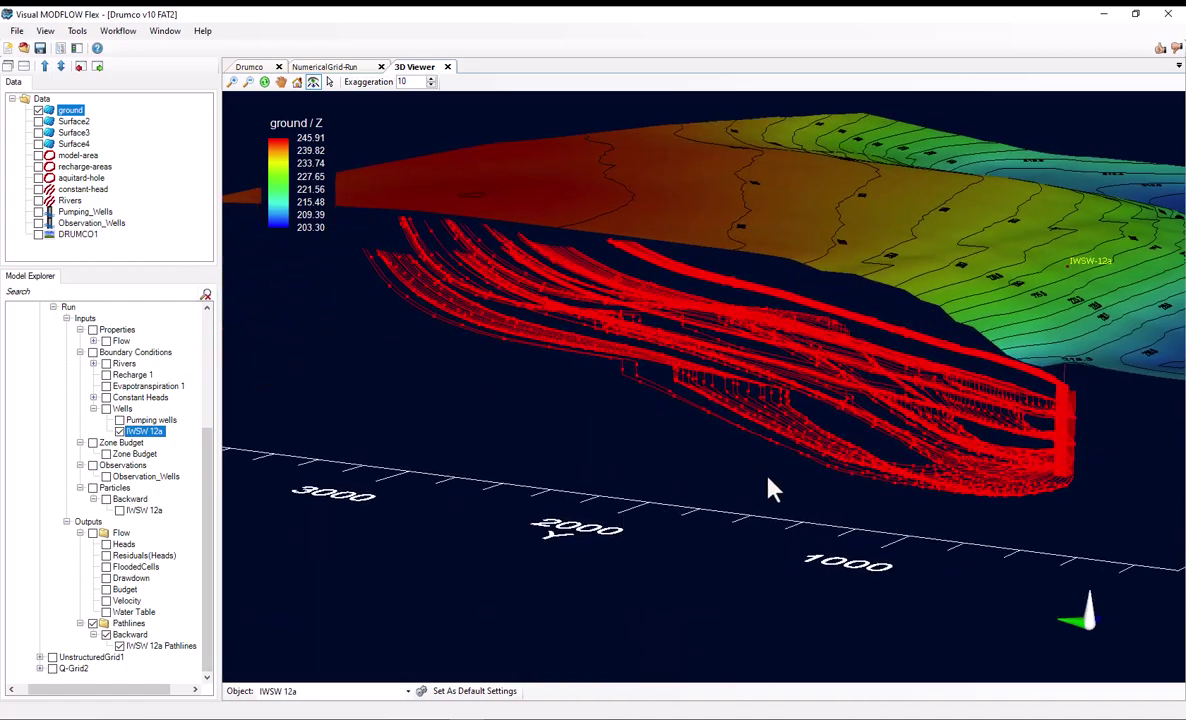
{"action": "scroll", "coordinate": [684, 392], "scroll_direction": "up", "scroll_amount": 3}
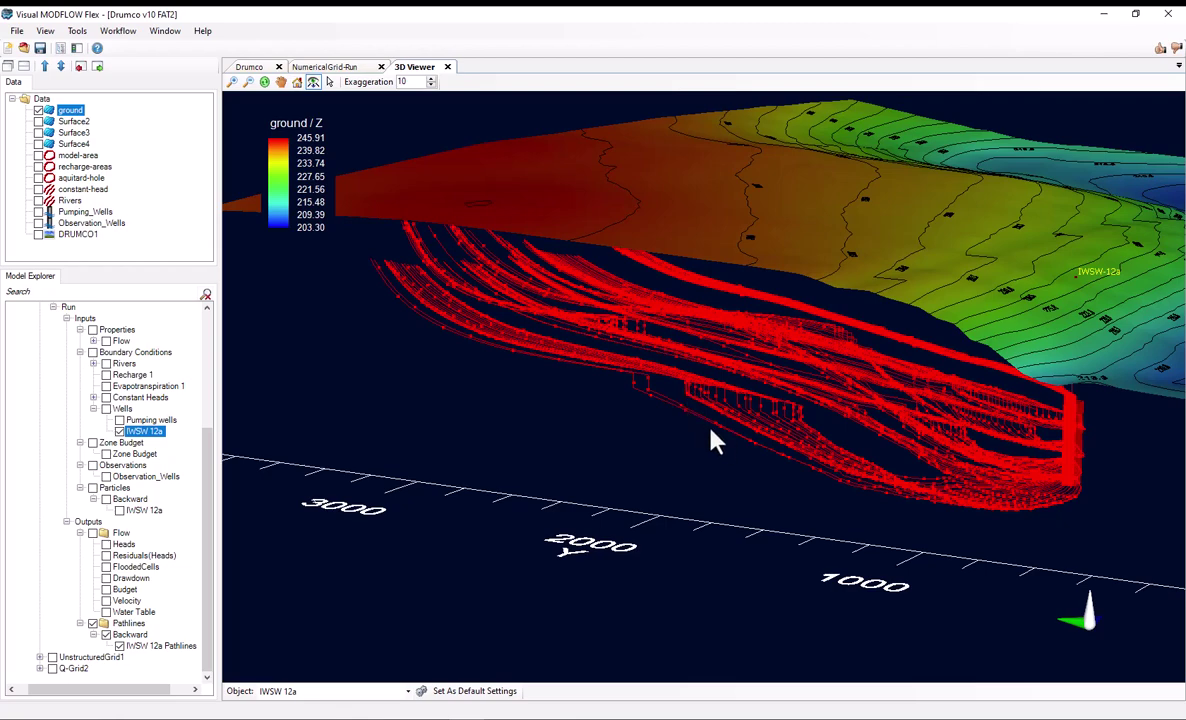
{"action": "left_click_drag", "start_coordinate": [630, 420], "coordinate": [484, 408]}
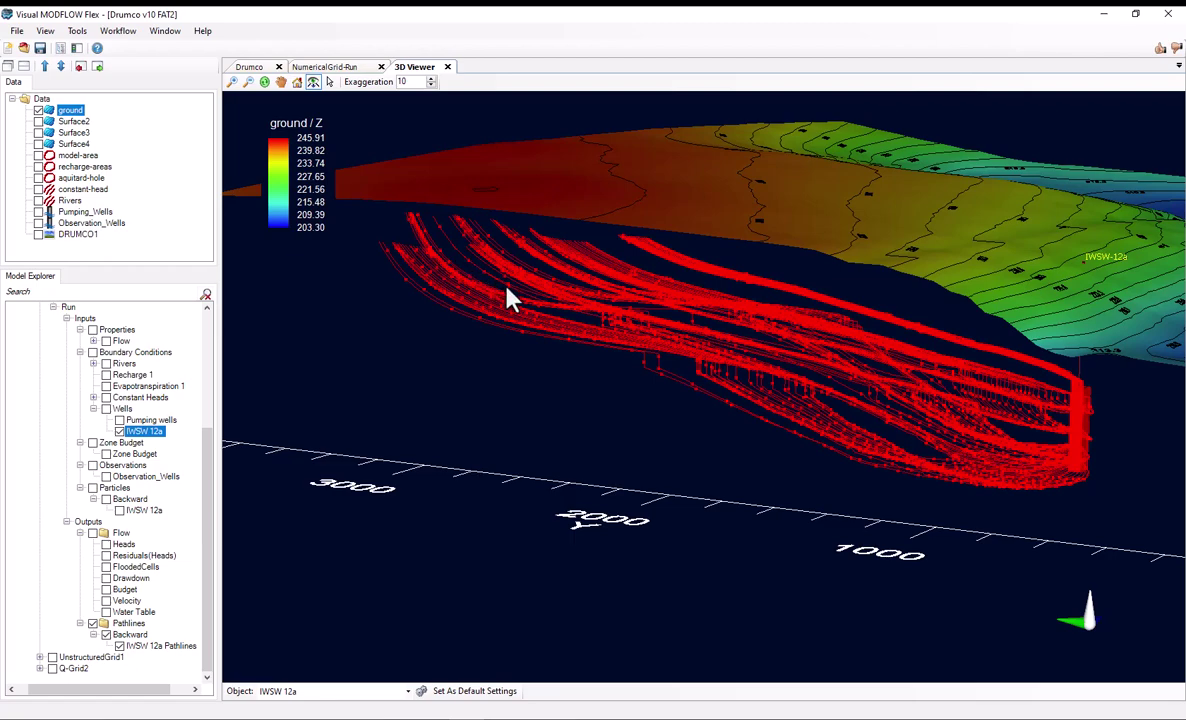
Set the IWSW 12a pathline tracking markers to regular 3650-day intervals and apply.
{"action": "left_click", "coordinate": [165, 646]}
{"action": "right_click", "coordinate": [172, 647]}
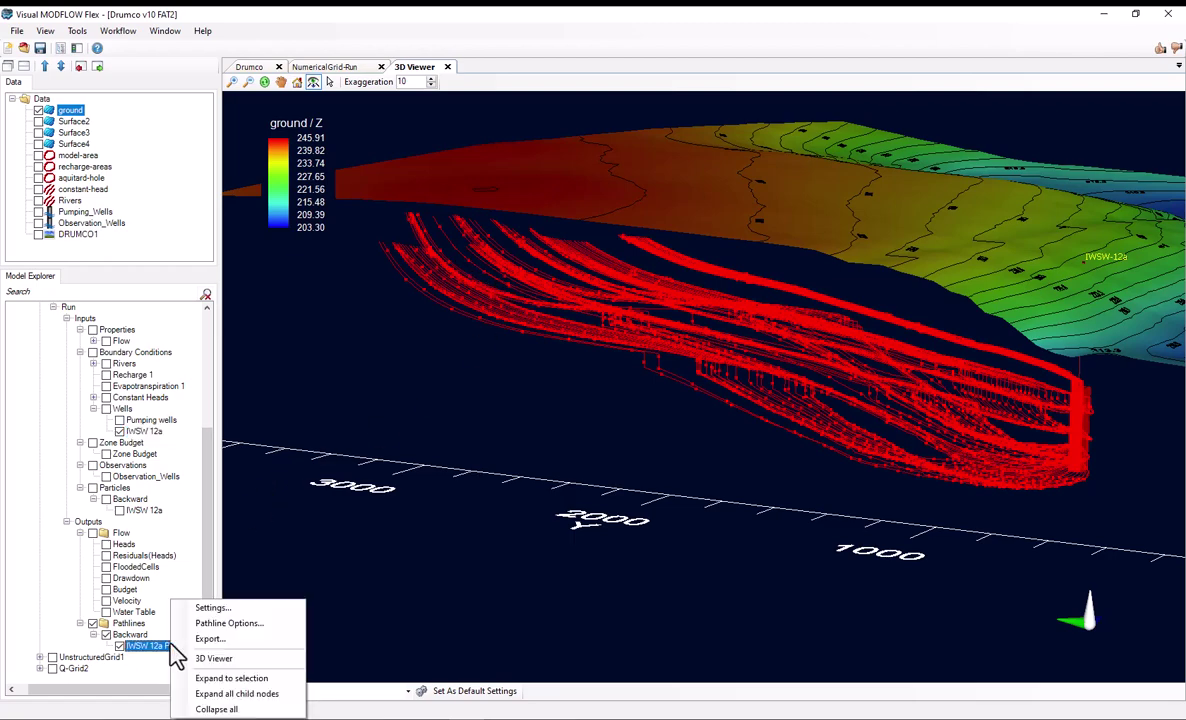
{"action": "left_click", "coordinate": [227, 624]}
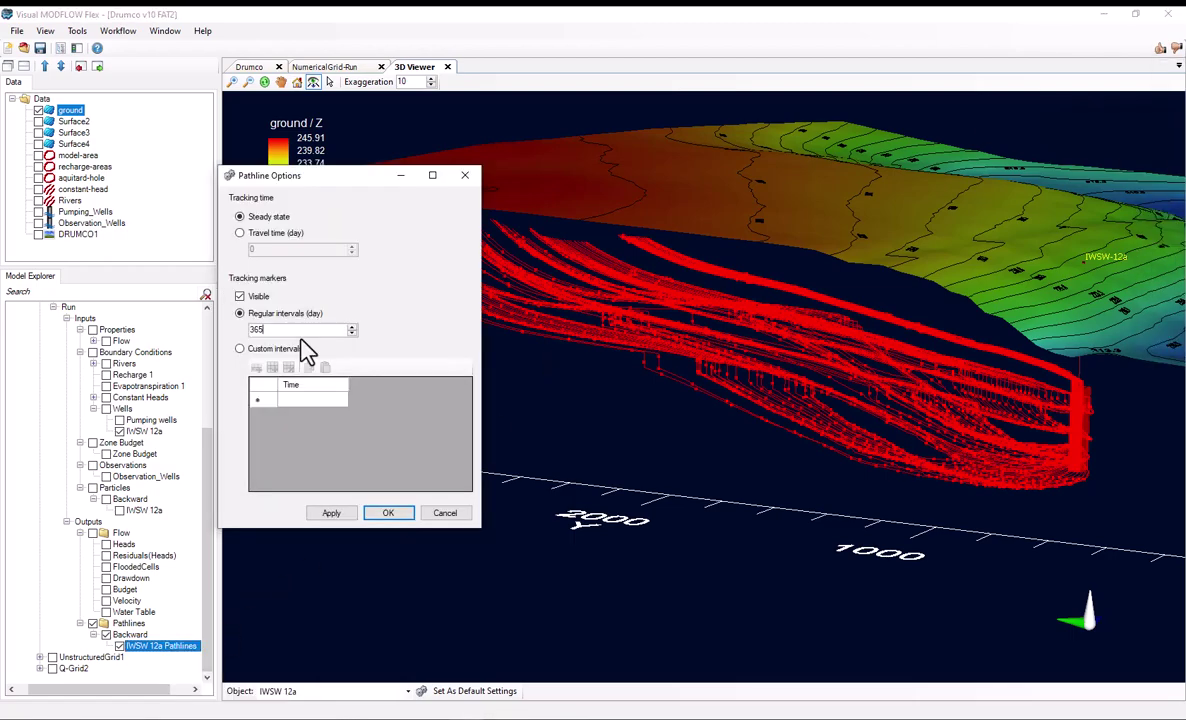
{"action": "left_click", "coordinate": [300, 330]}
{"action": "type", "text": "0"}
{"action": "left_click", "coordinate": [328, 514]}
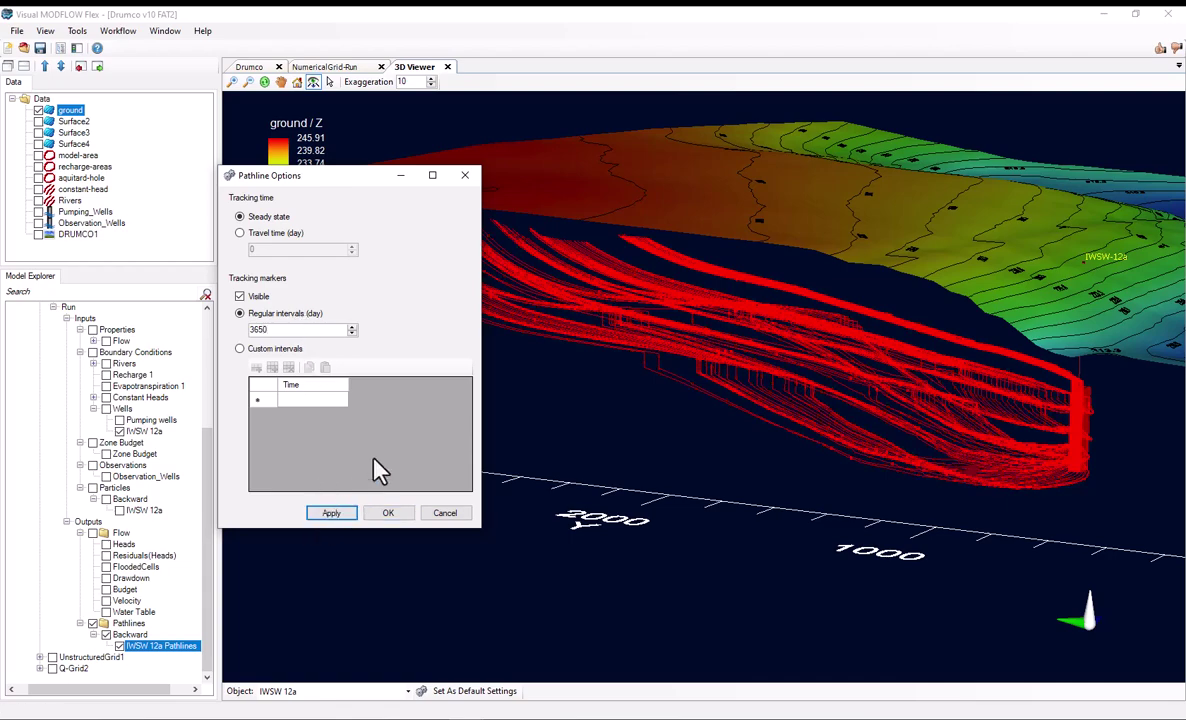
Change the marker interval to 30 days, apply it, and confirm the pathline options.
{"action": "double_click", "coordinate": [297, 331]}
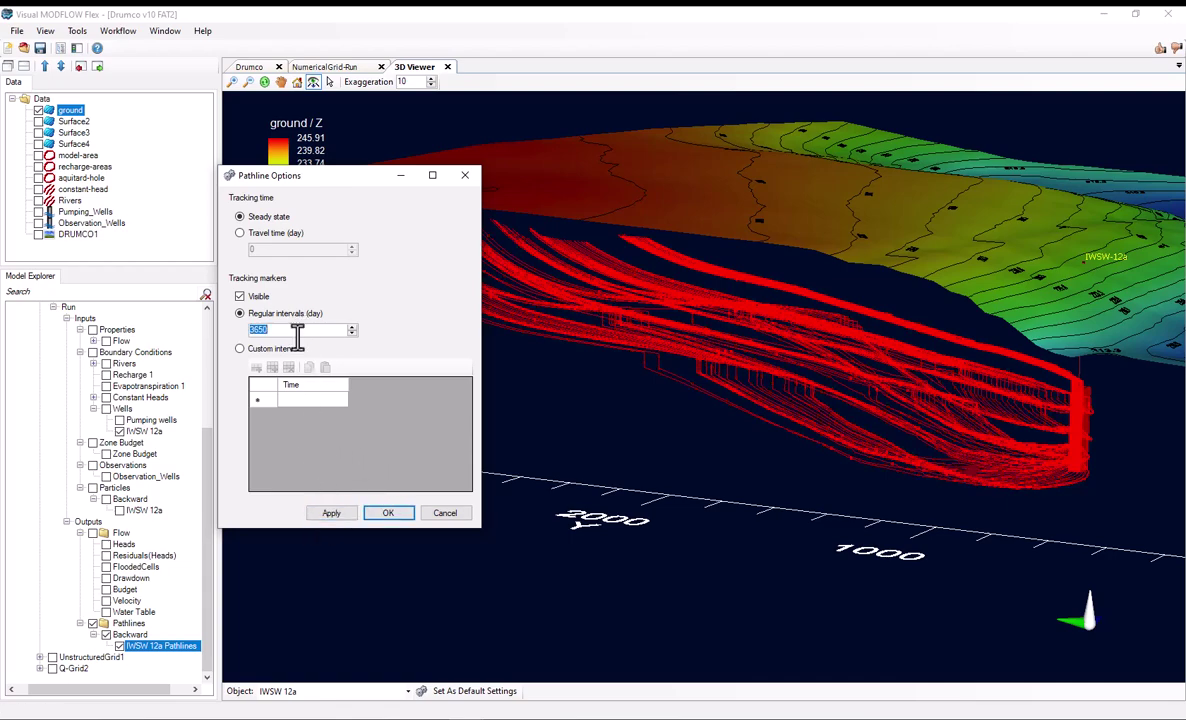
{"action": "type", "text": "3"}
{"action": "left_click", "coordinate": [329, 513]}
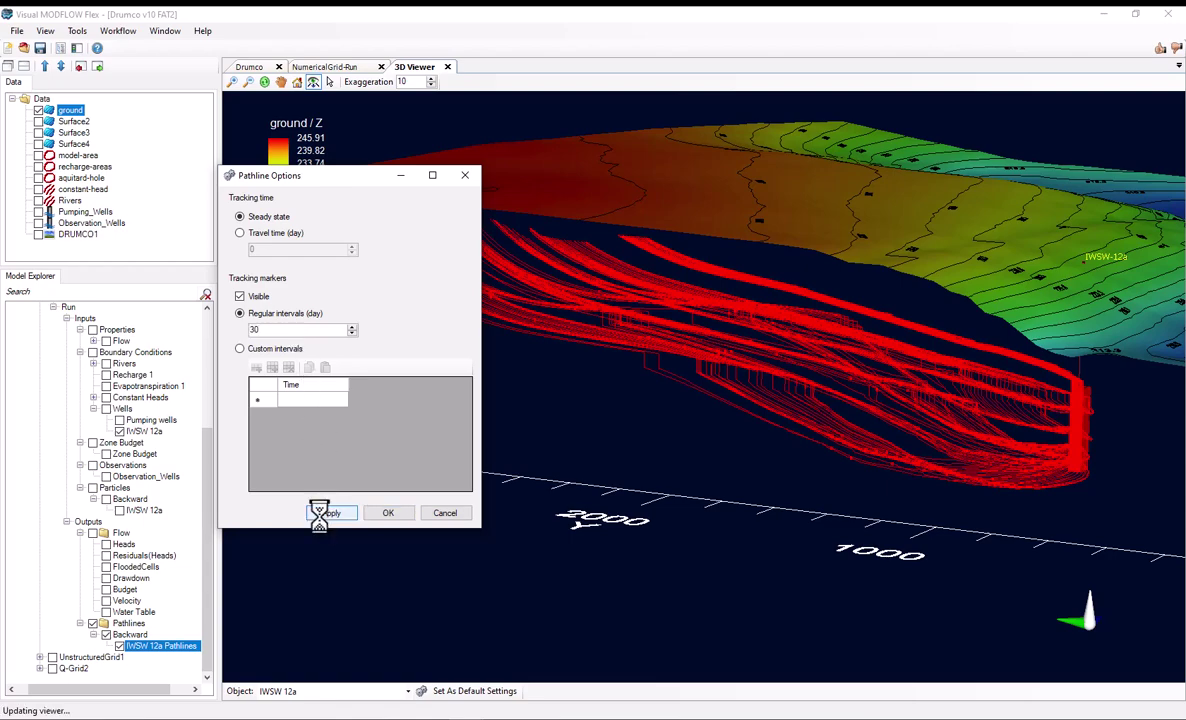
{"action": "double_click", "coordinate": [262, 331]}
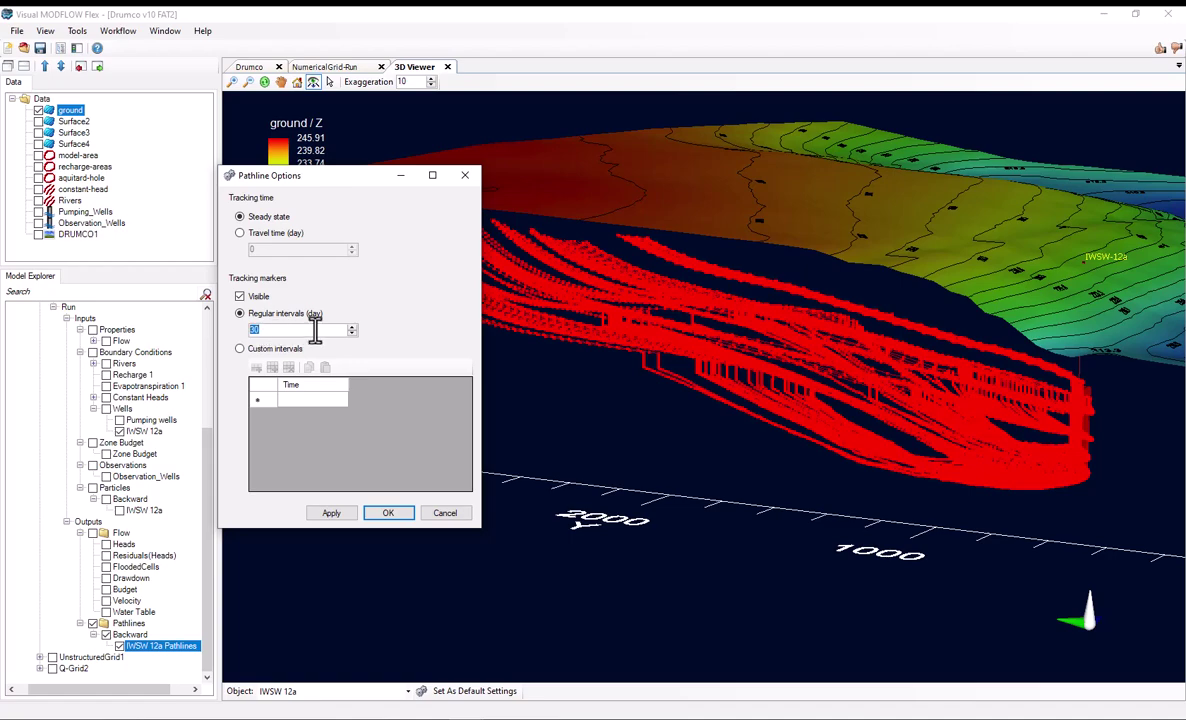
{"action": "left_click", "coordinate": [396, 515]}
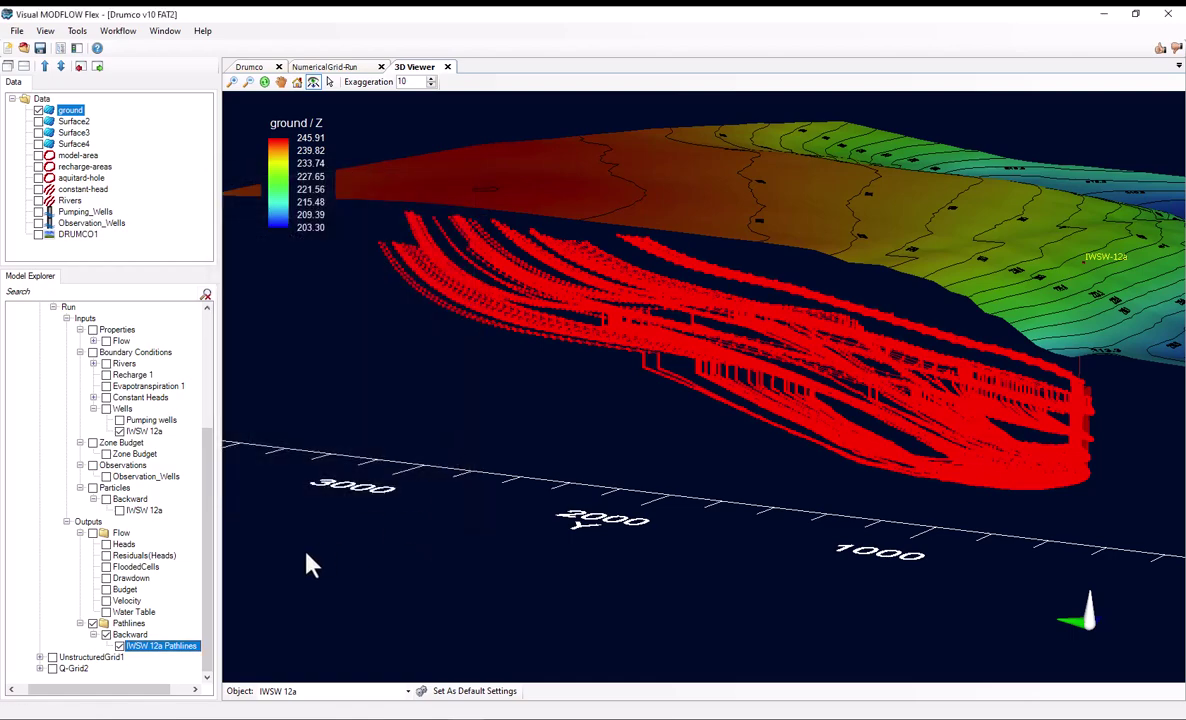
Export the IWSW 12a pathlines as a shapefile into Desktop > pathlines webinar.
{"action": "right_click", "coordinate": [161, 647]}
{"action": "left_click", "coordinate": [199, 639]}
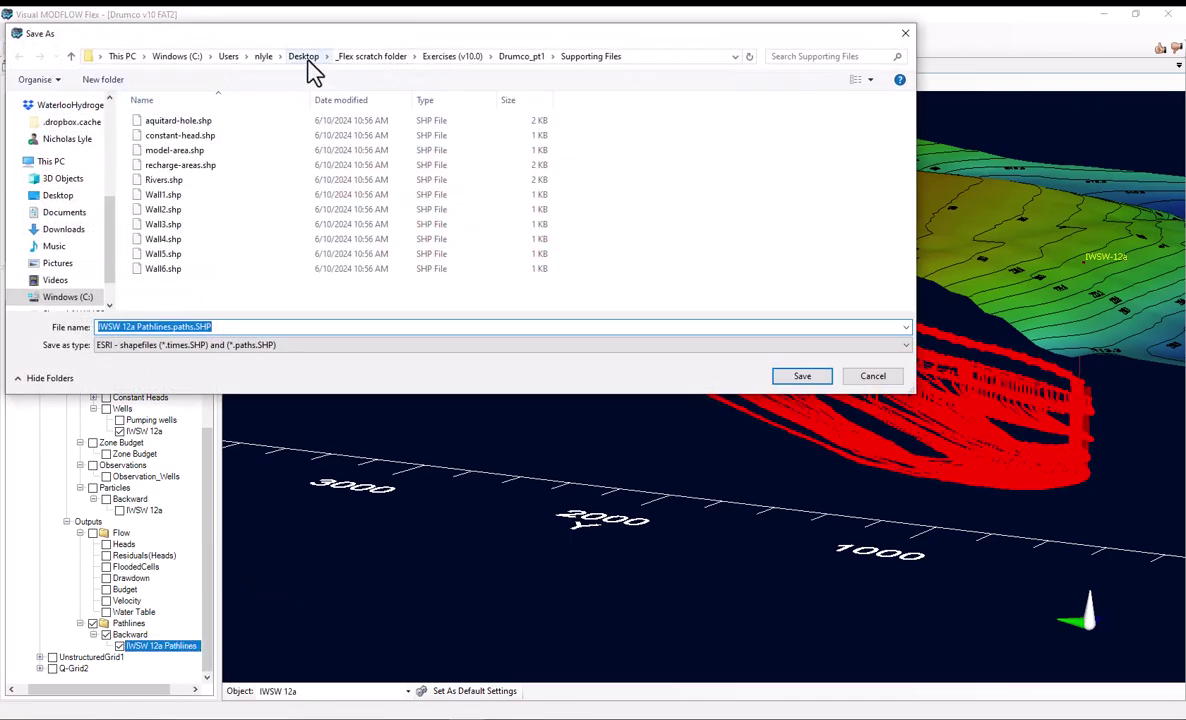
{"action": "left_click", "coordinate": [304, 57]}
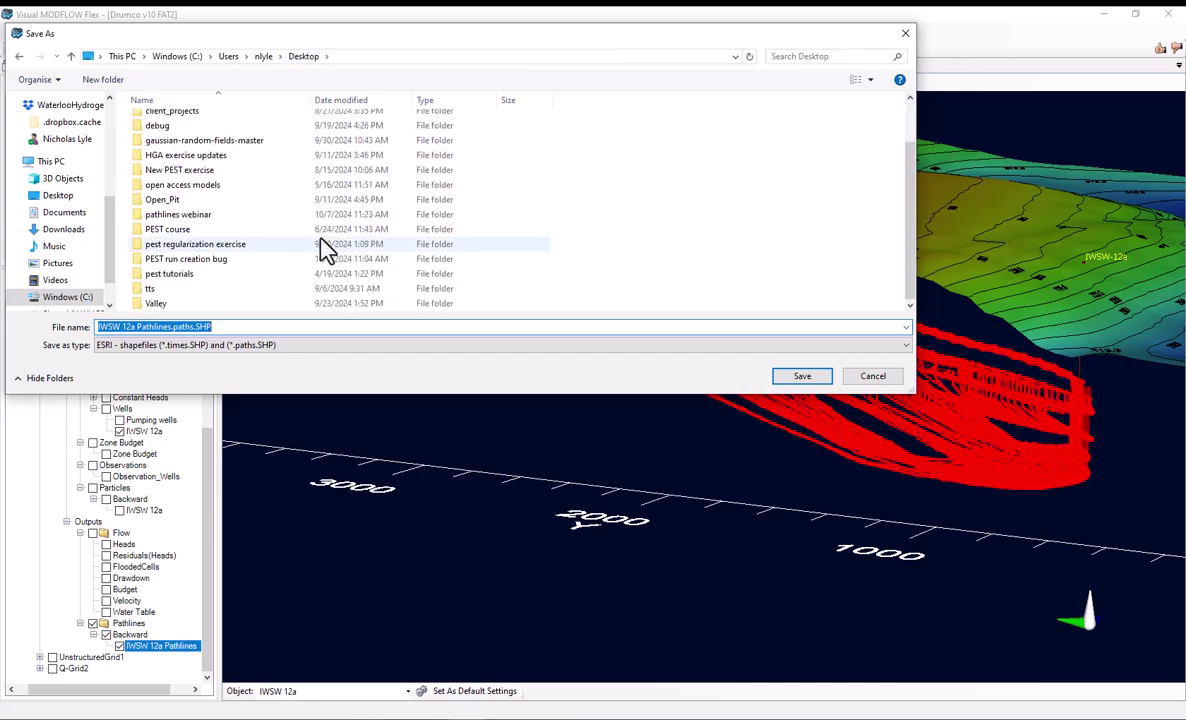
{"action": "double_click", "coordinate": [299, 220]}
{"action": "left_click", "coordinate": [310, 328]}
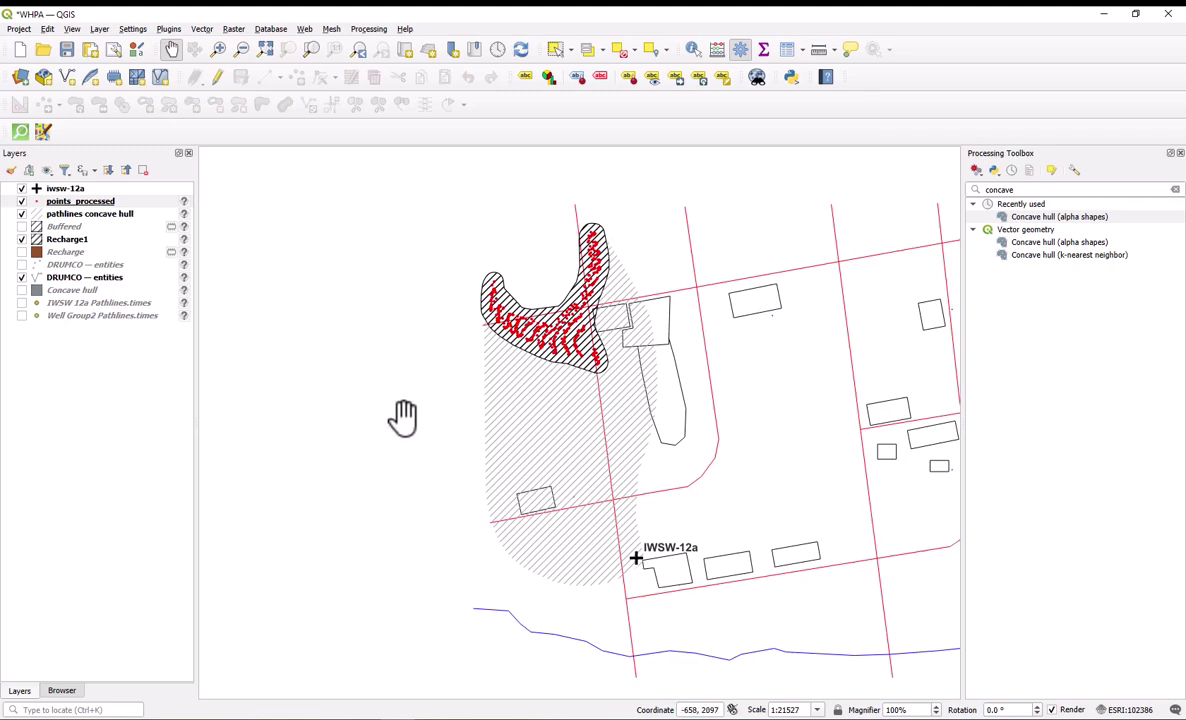
In the WHPA project, toggle the points_processed and Recharge1 layers off and back on.
{"action": "left_click", "coordinate": [22, 201]}
{"action": "left_click", "coordinate": [22, 201]}
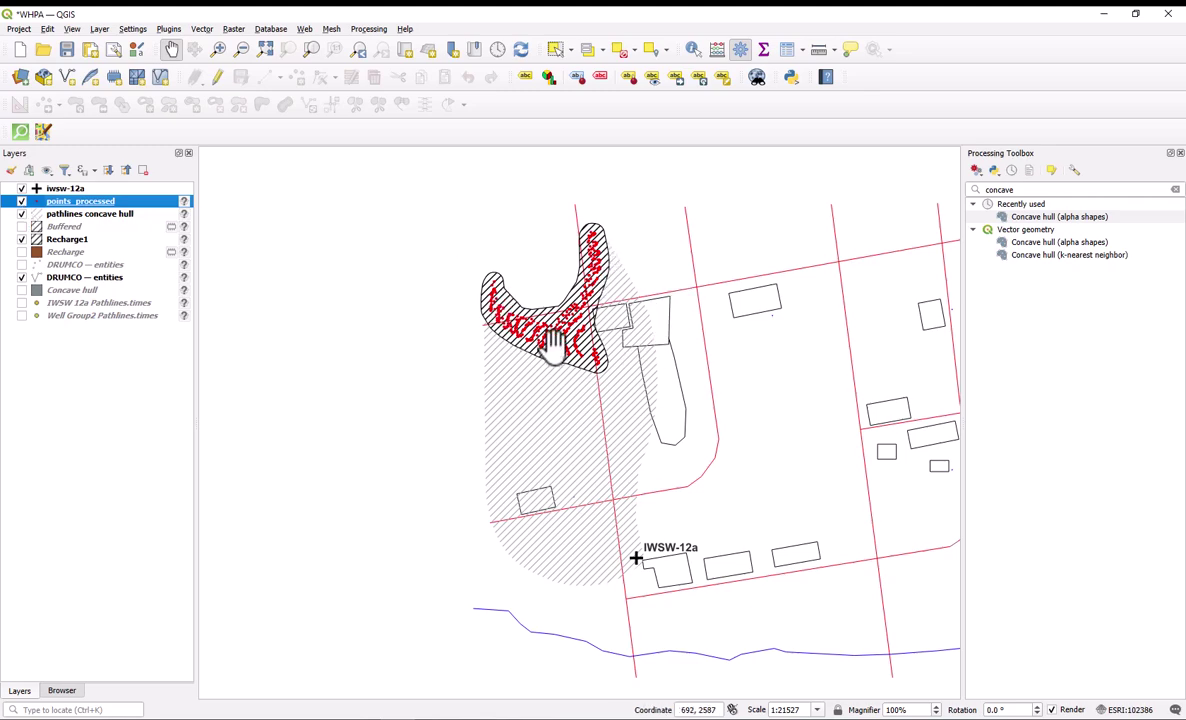
{"action": "left_click", "coordinate": [22, 240]}
{"action": "left_click", "coordinate": [22, 240]}
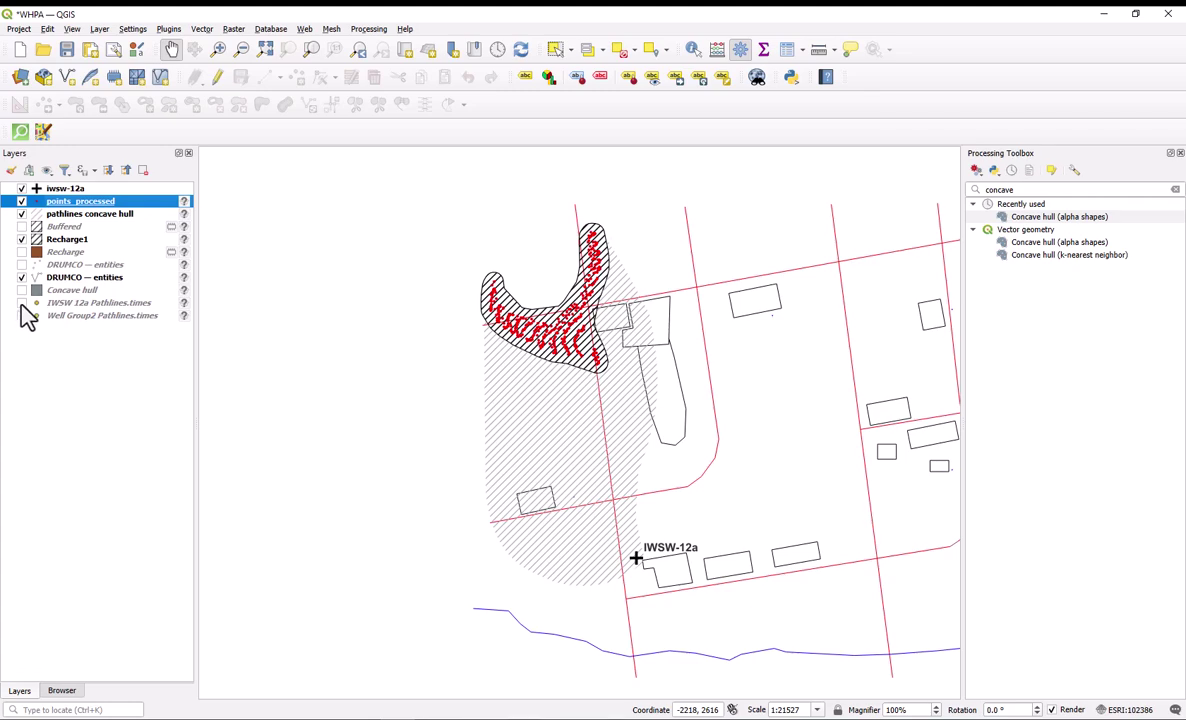
{"action": "left_click", "coordinate": [22, 302]}
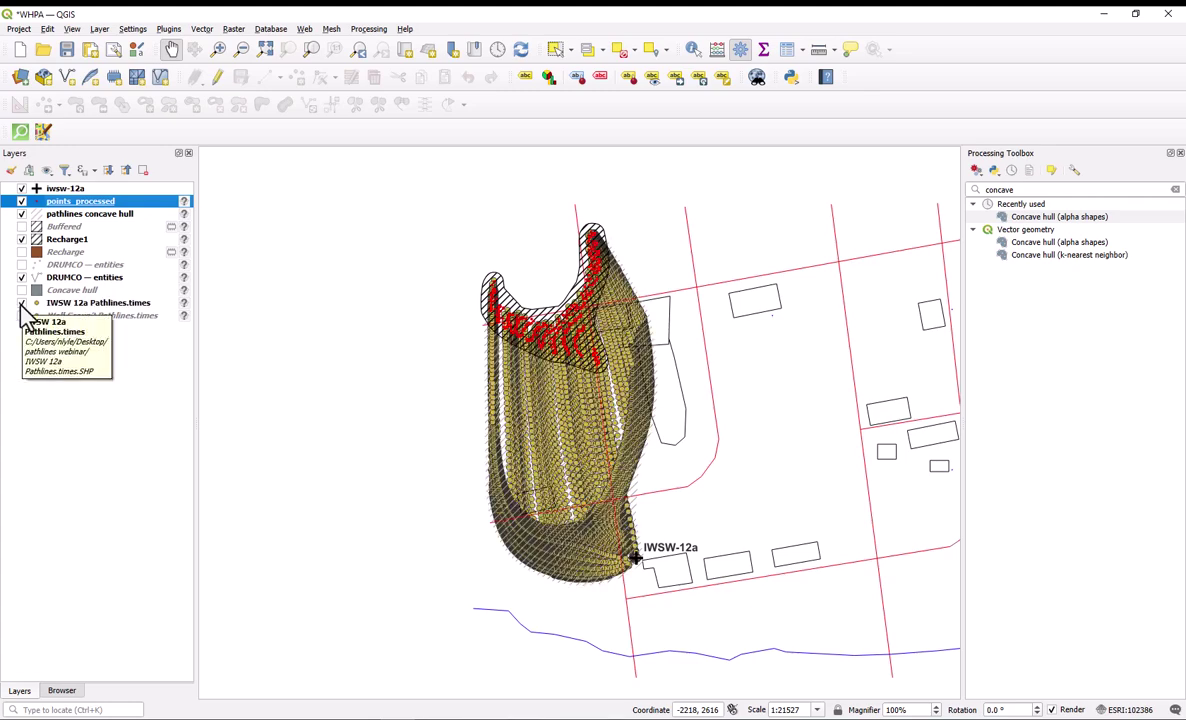
{"action": "left_click", "coordinate": [22, 303]}
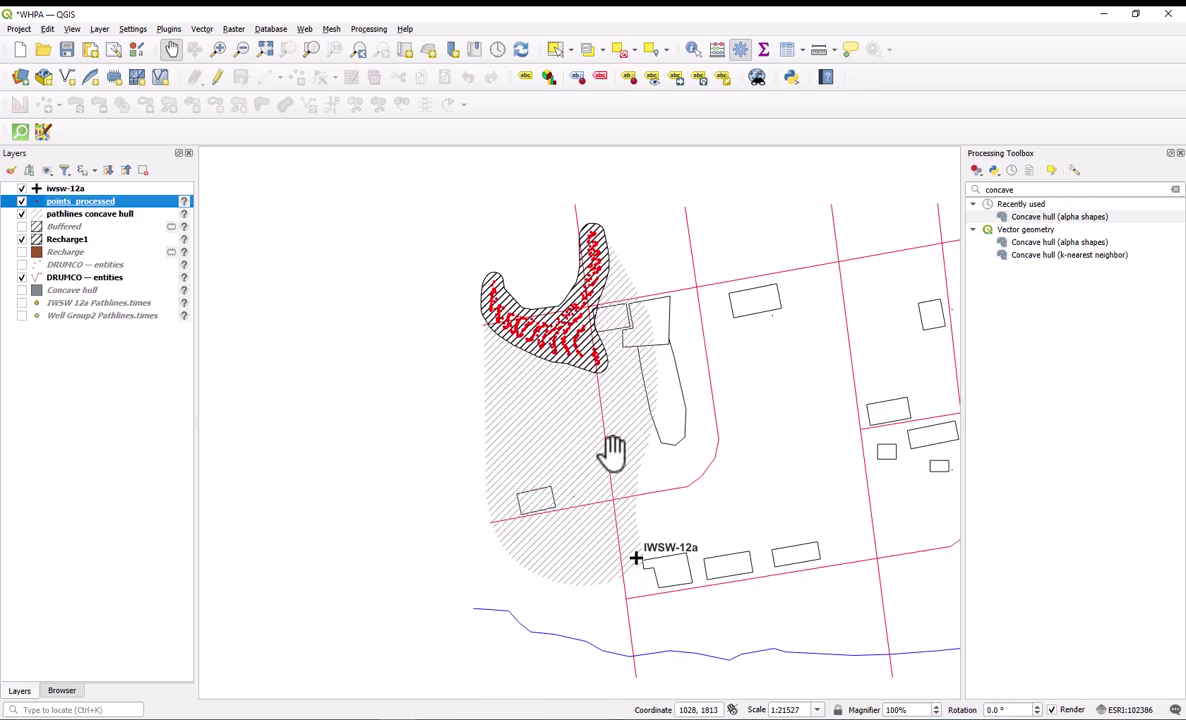
{"action": "scroll", "coordinate": [612, 452], "scroll_direction": "up", "scroll_amount": 1}
{"action": "scroll", "coordinate": [543, 476], "scroll_direction": "down", "scroll_amount": 1}
{"action": "left_click", "coordinate": [22, 214]}
{"action": "left_click", "coordinate": [22, 214]}
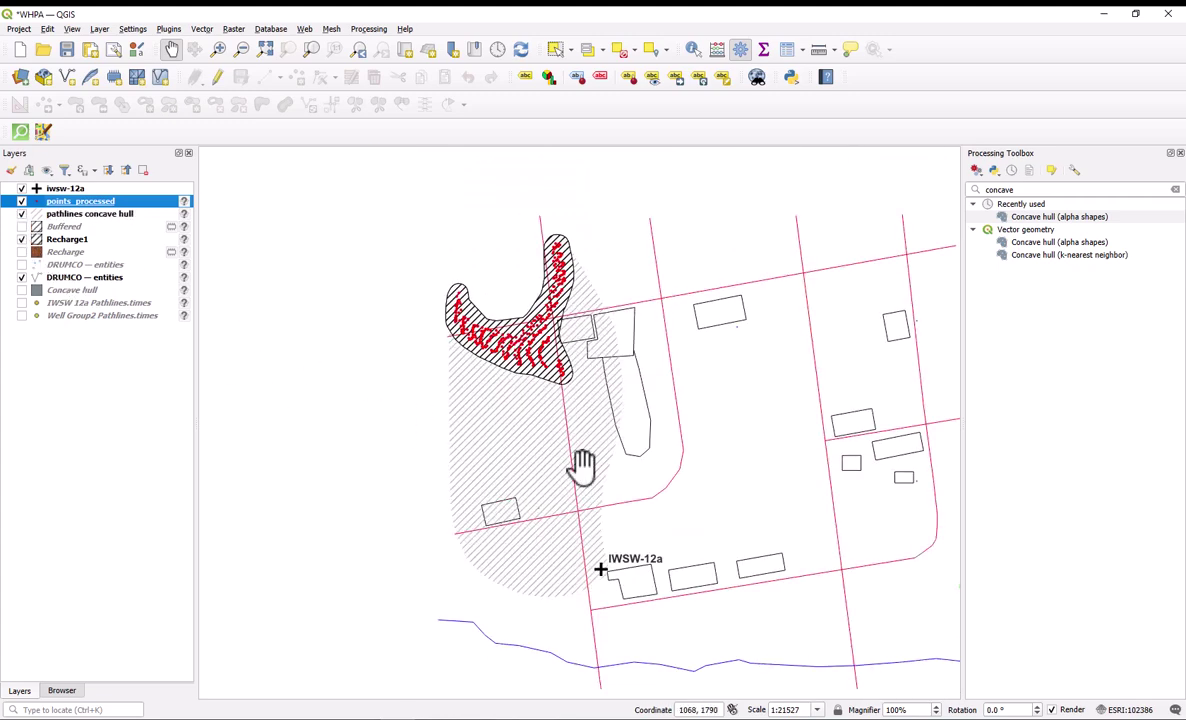